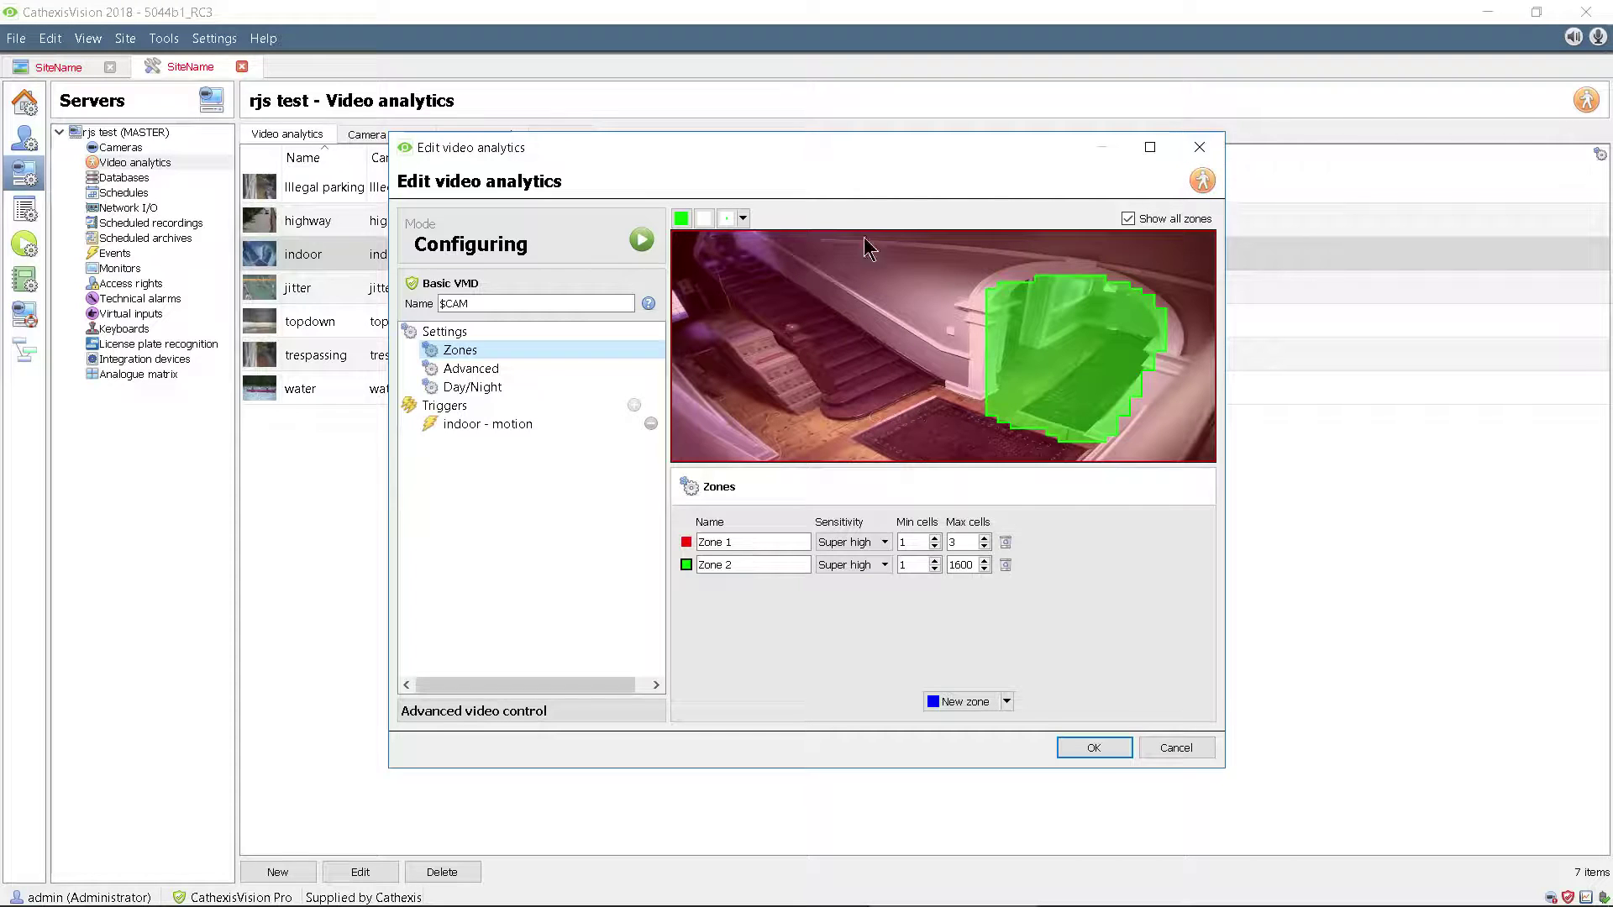
Step: Run the indoor video analytics and enable the Motion and Mask overlays on the video
{"action": "left_click", "coordinate": [642, 239]}
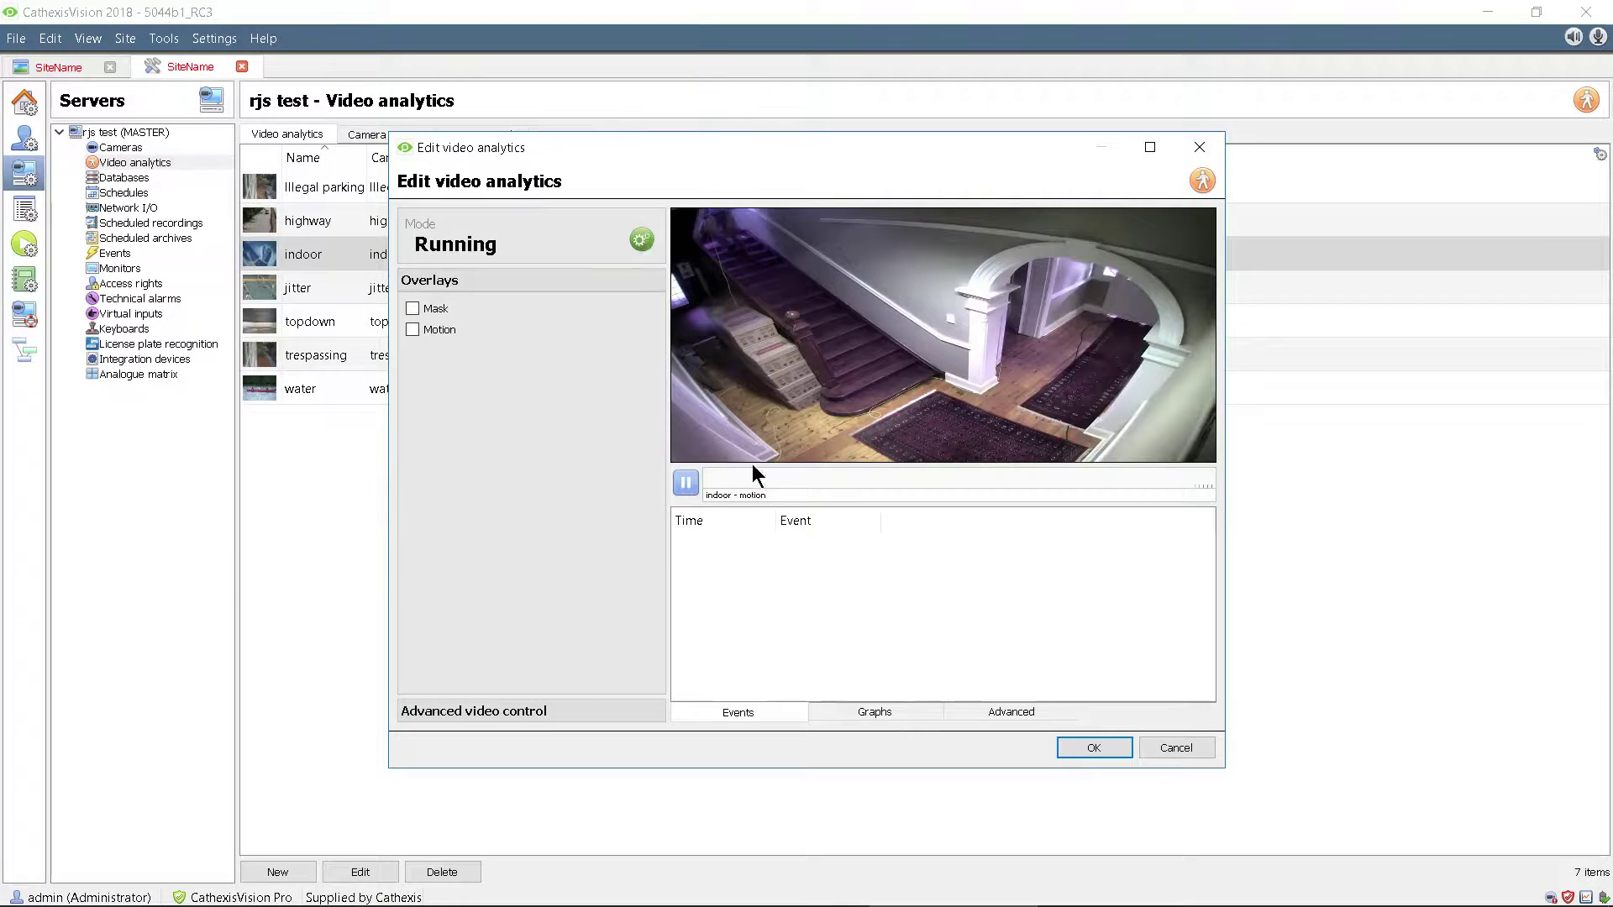
{"action": "left_click", "coordinate": [412, 329]}
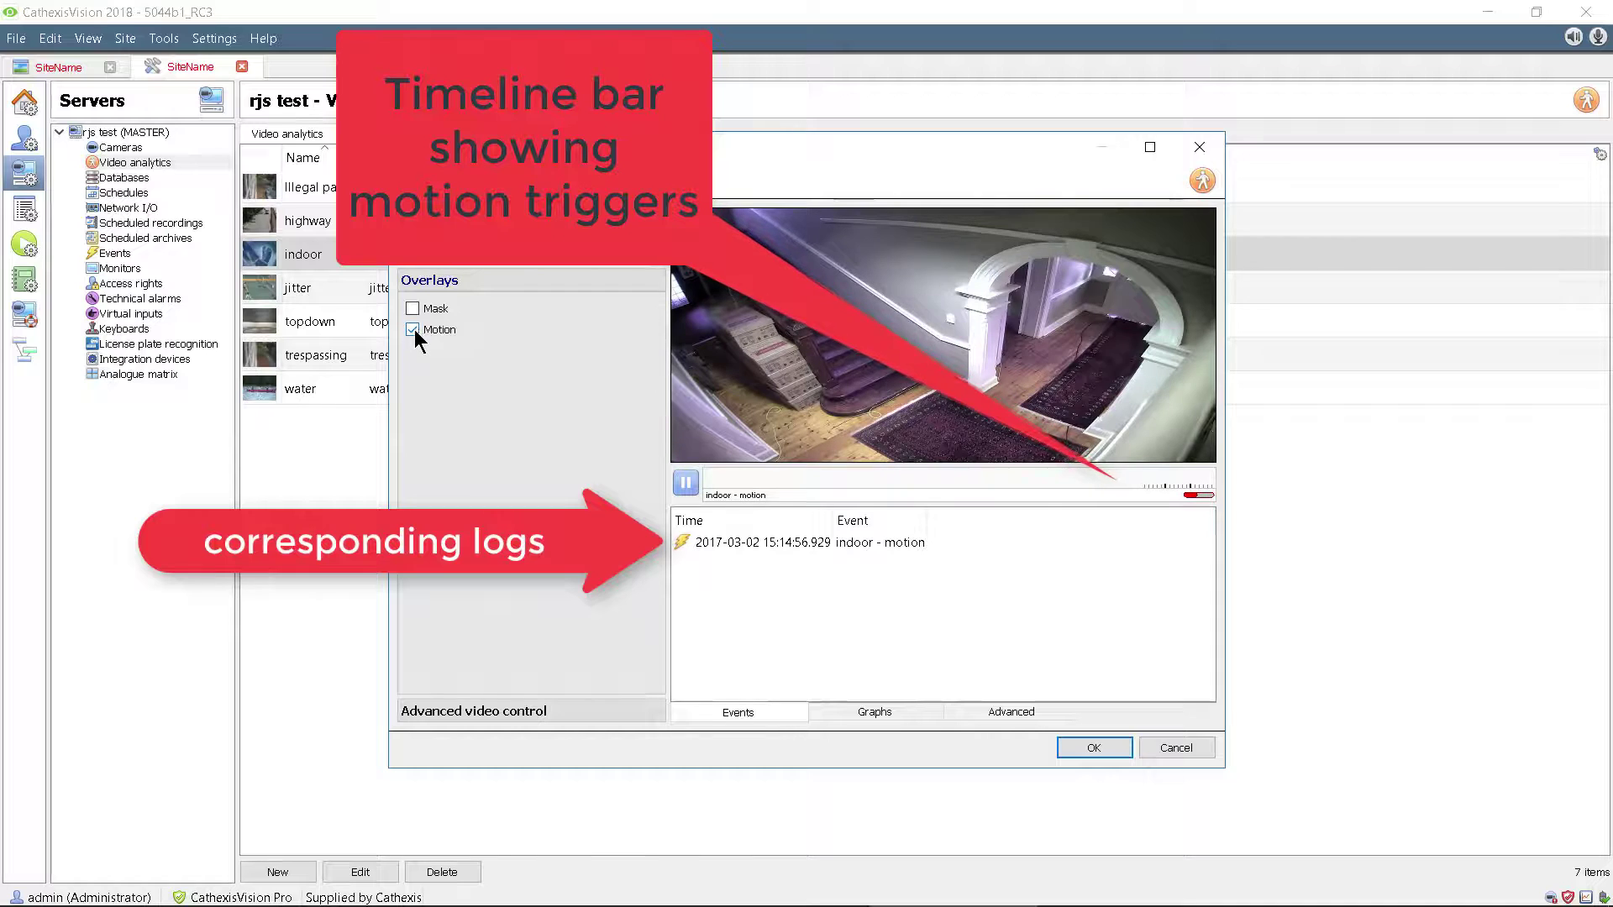
{"action": "left_click", "coordinate": [412, 309]}
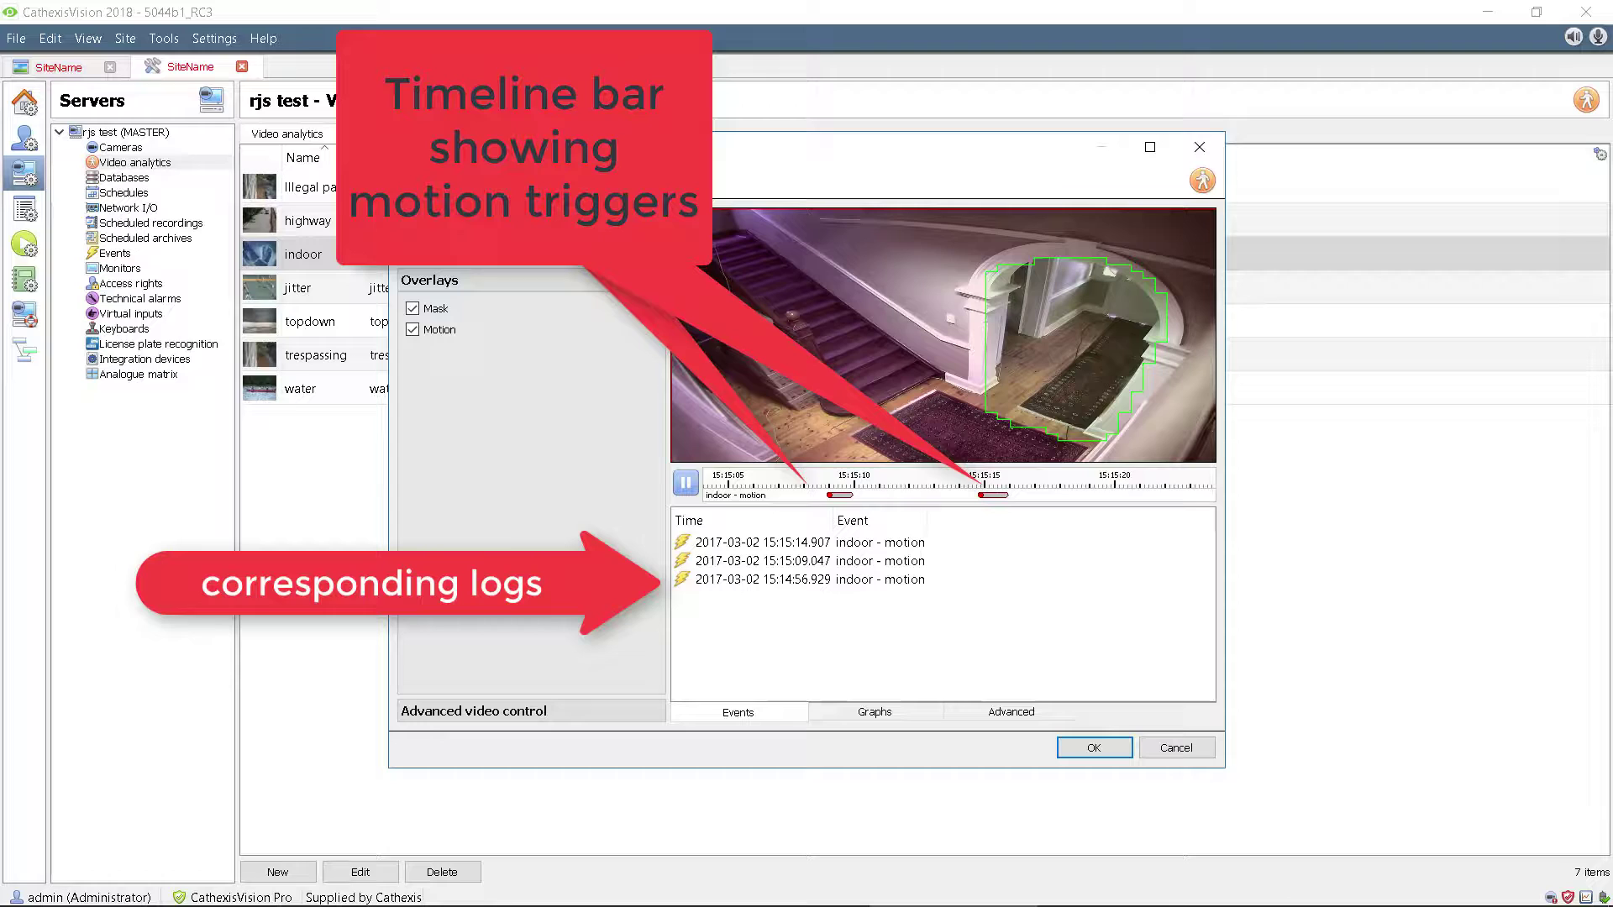
Step: Set Zone 1's sensitivity to Low, run the analytics to test it and accept the configuration
{"action": "left_click", "coordinate": [639, 238]}
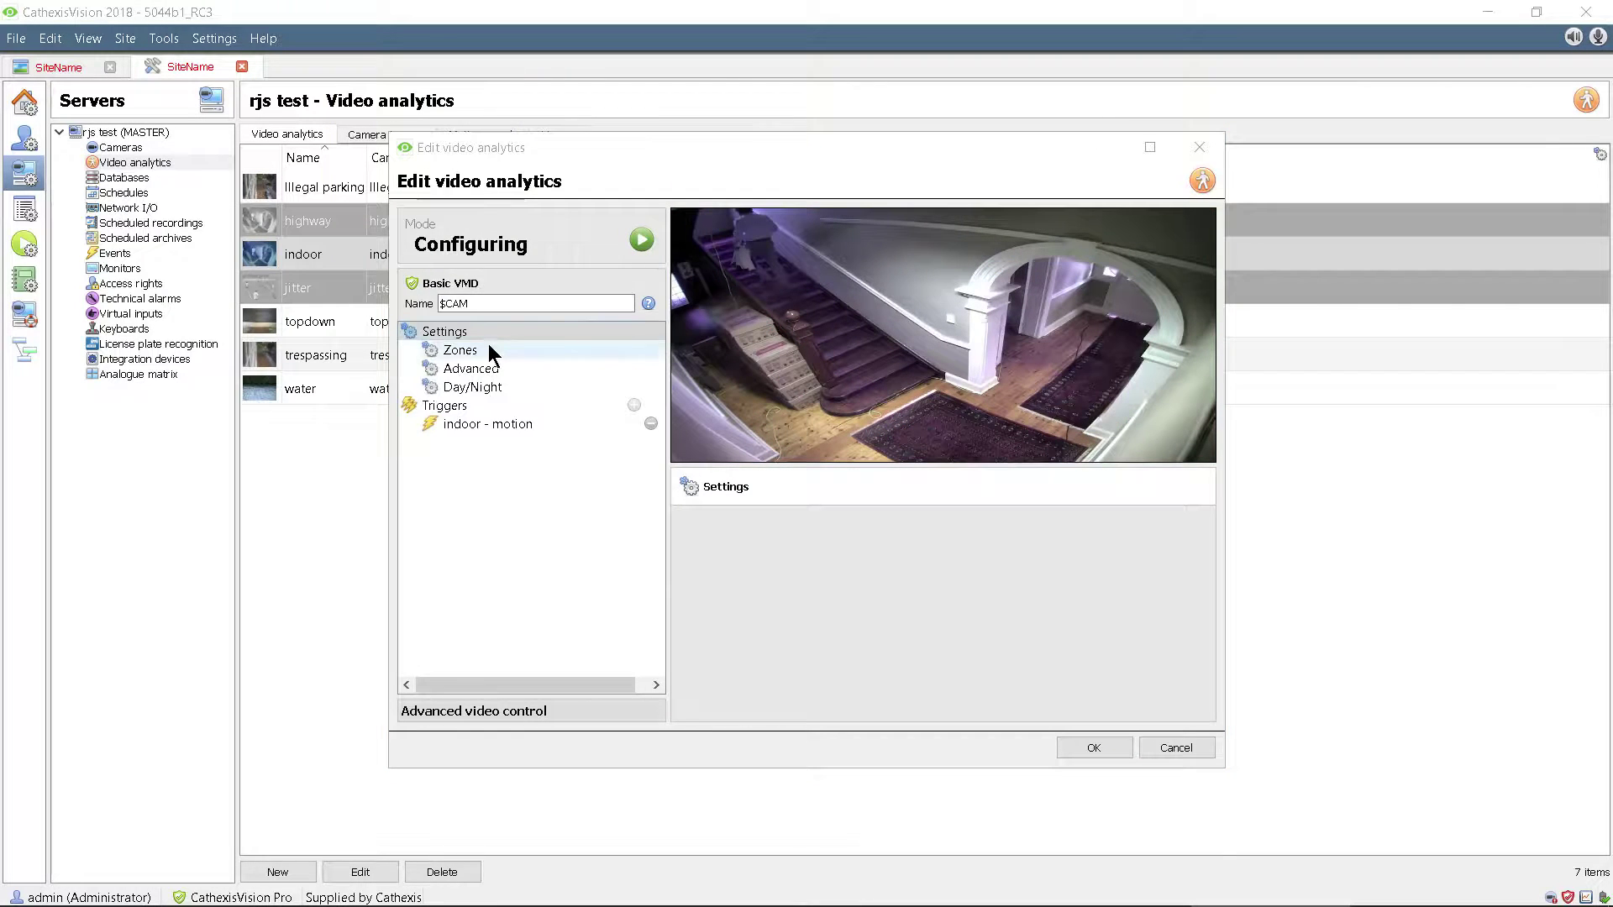
{"action": "left_click", "coordinate": [461, 351]}
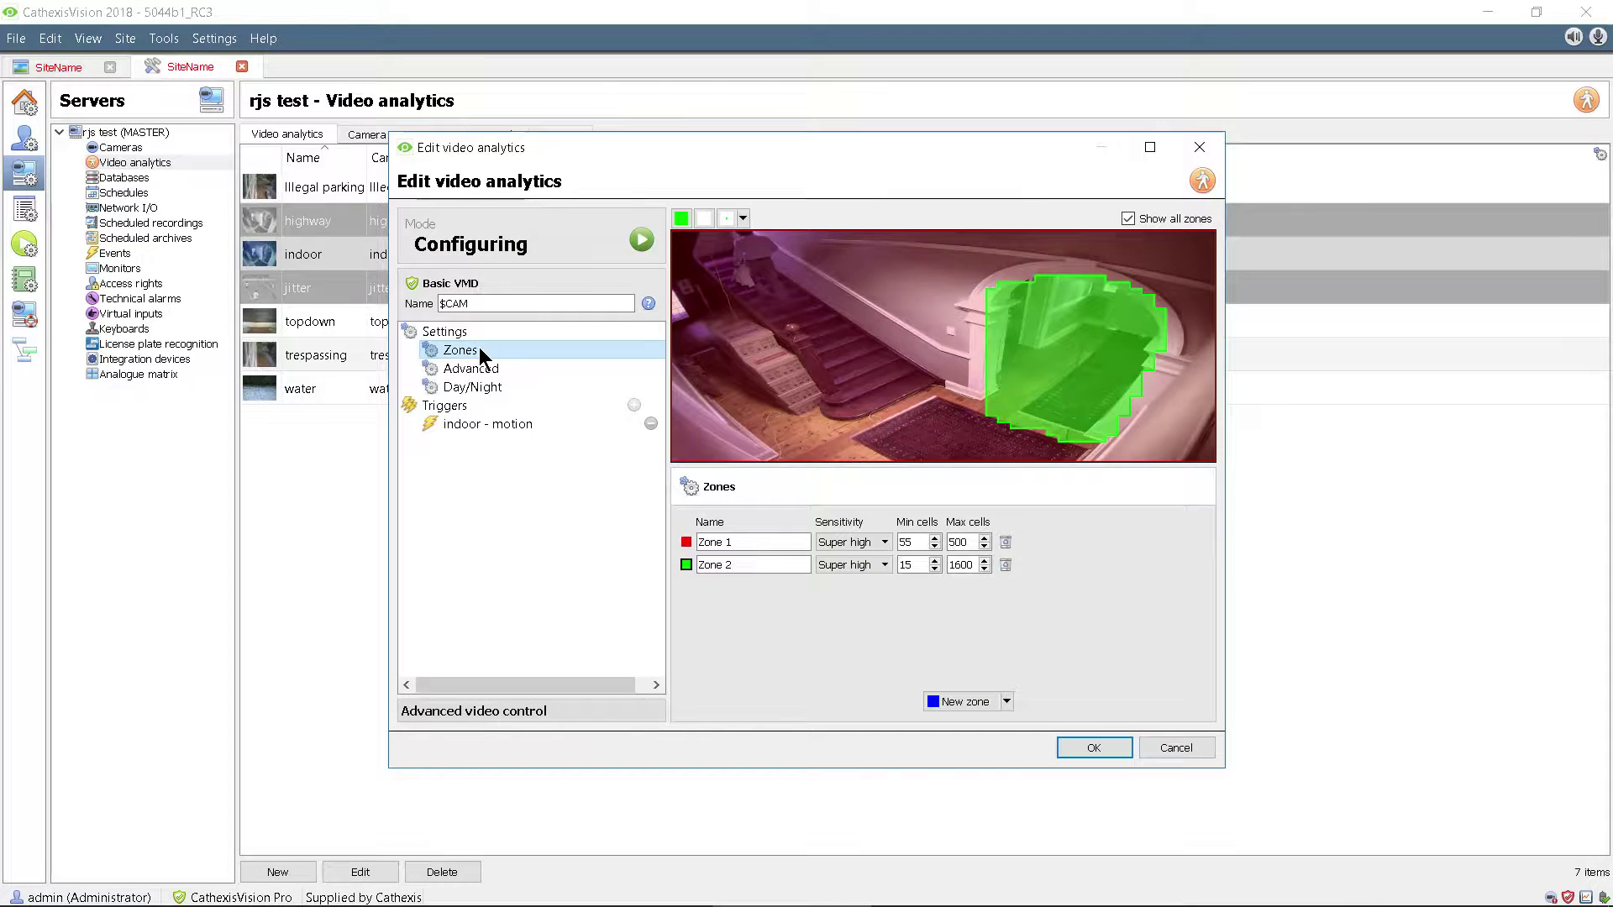
{"action": "left_click", "coordinate": [882, 544]}
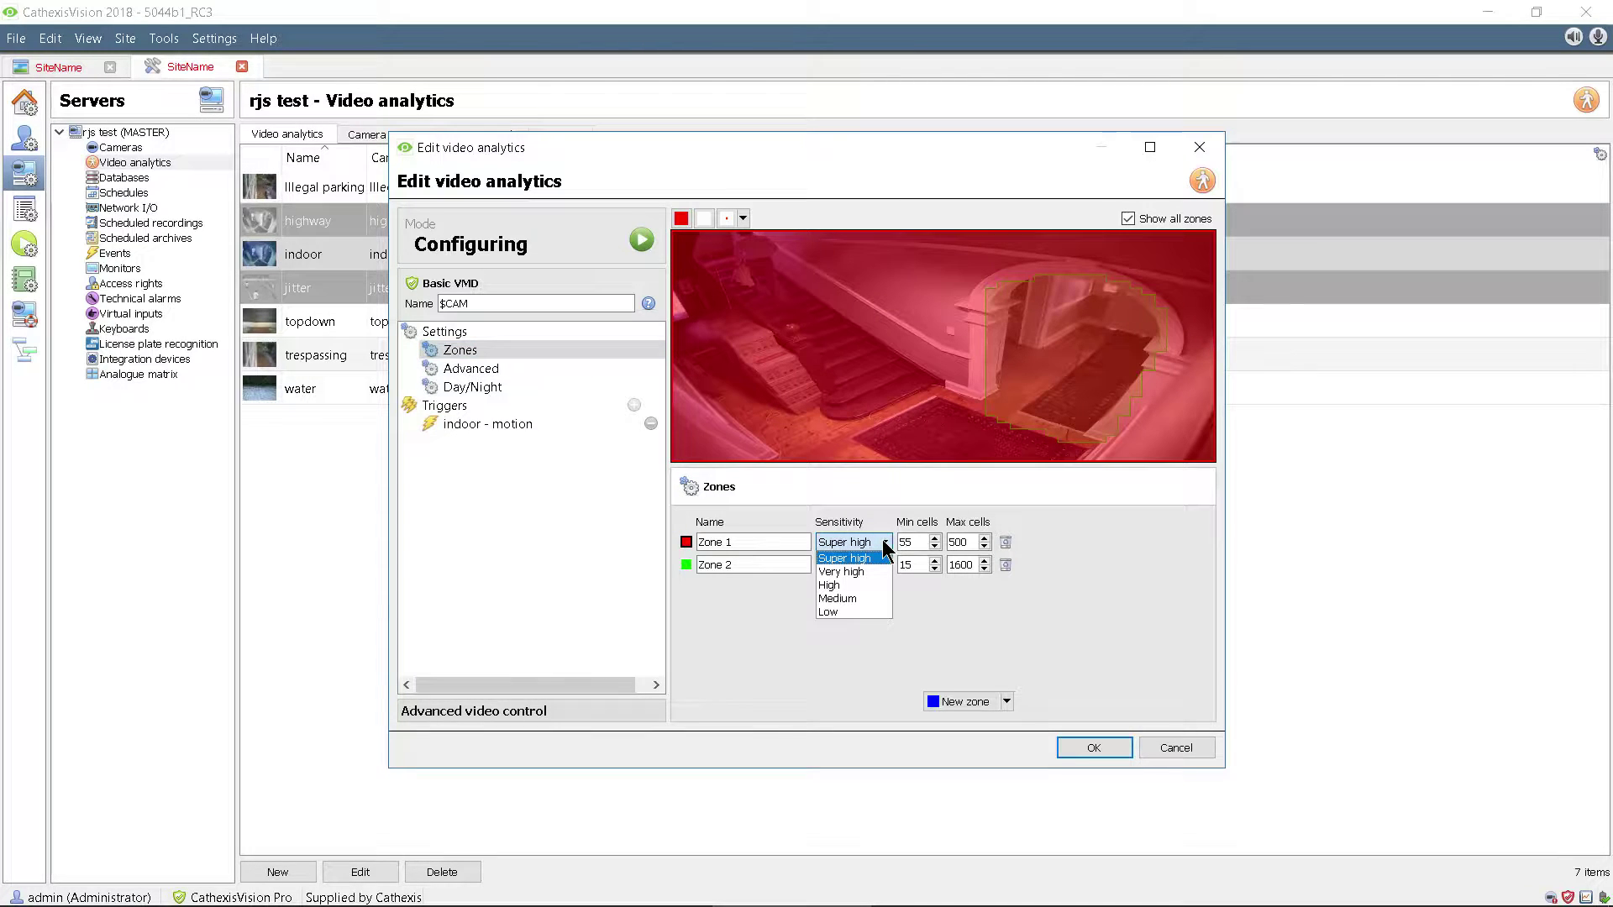
{"action": "left_click", "coordinate": [866, 612]}
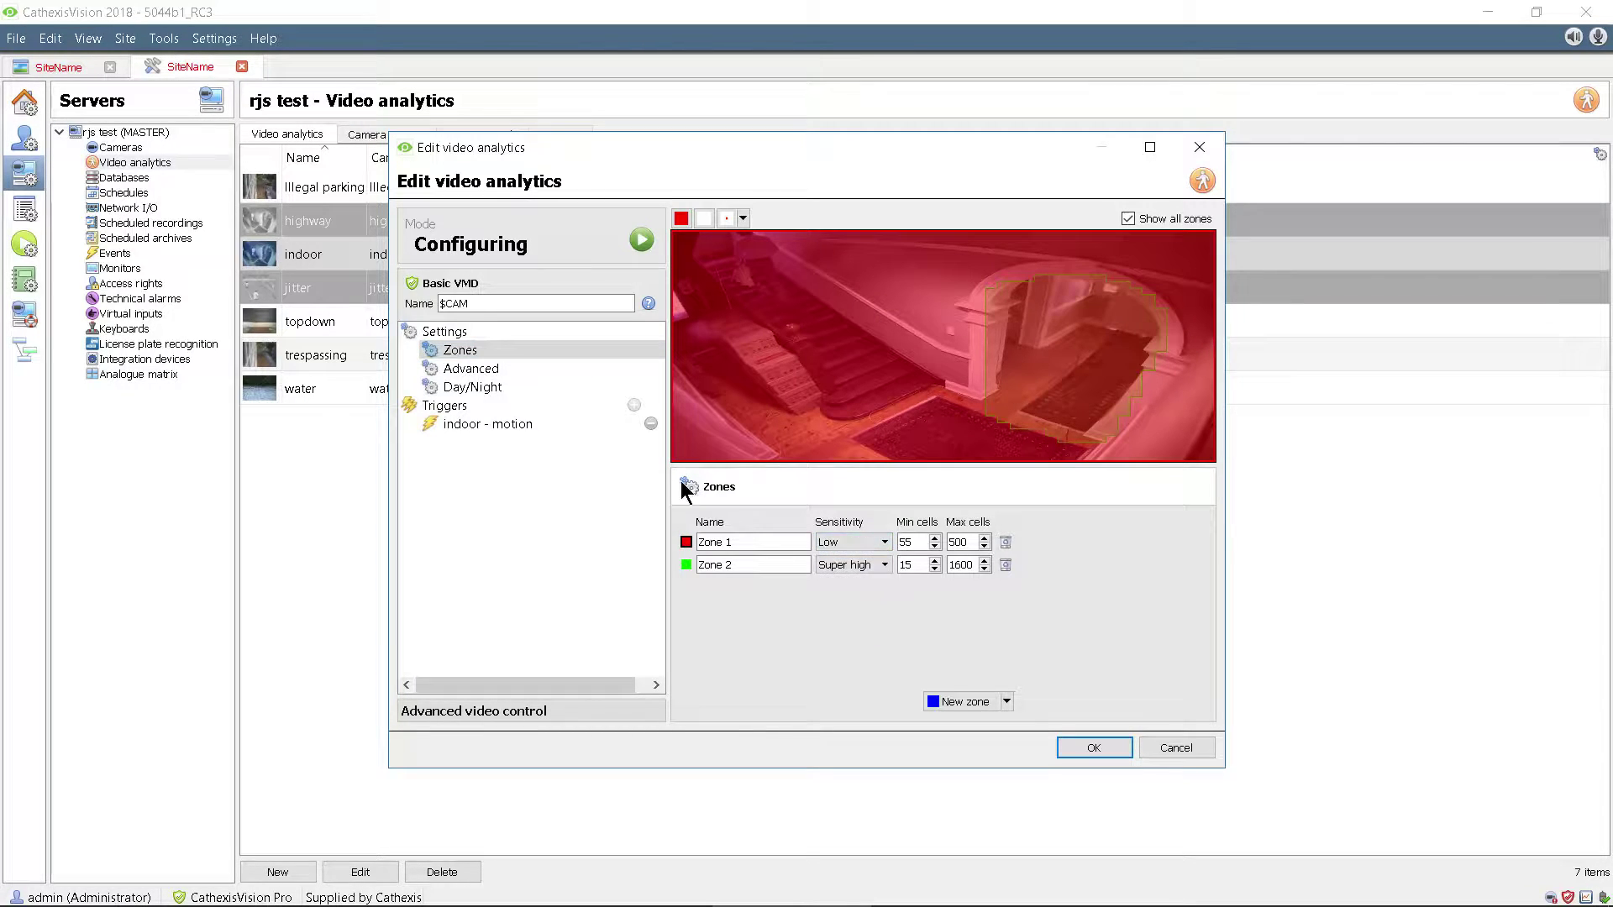
{"action": "left_click", "coordinate": [641, 240]}
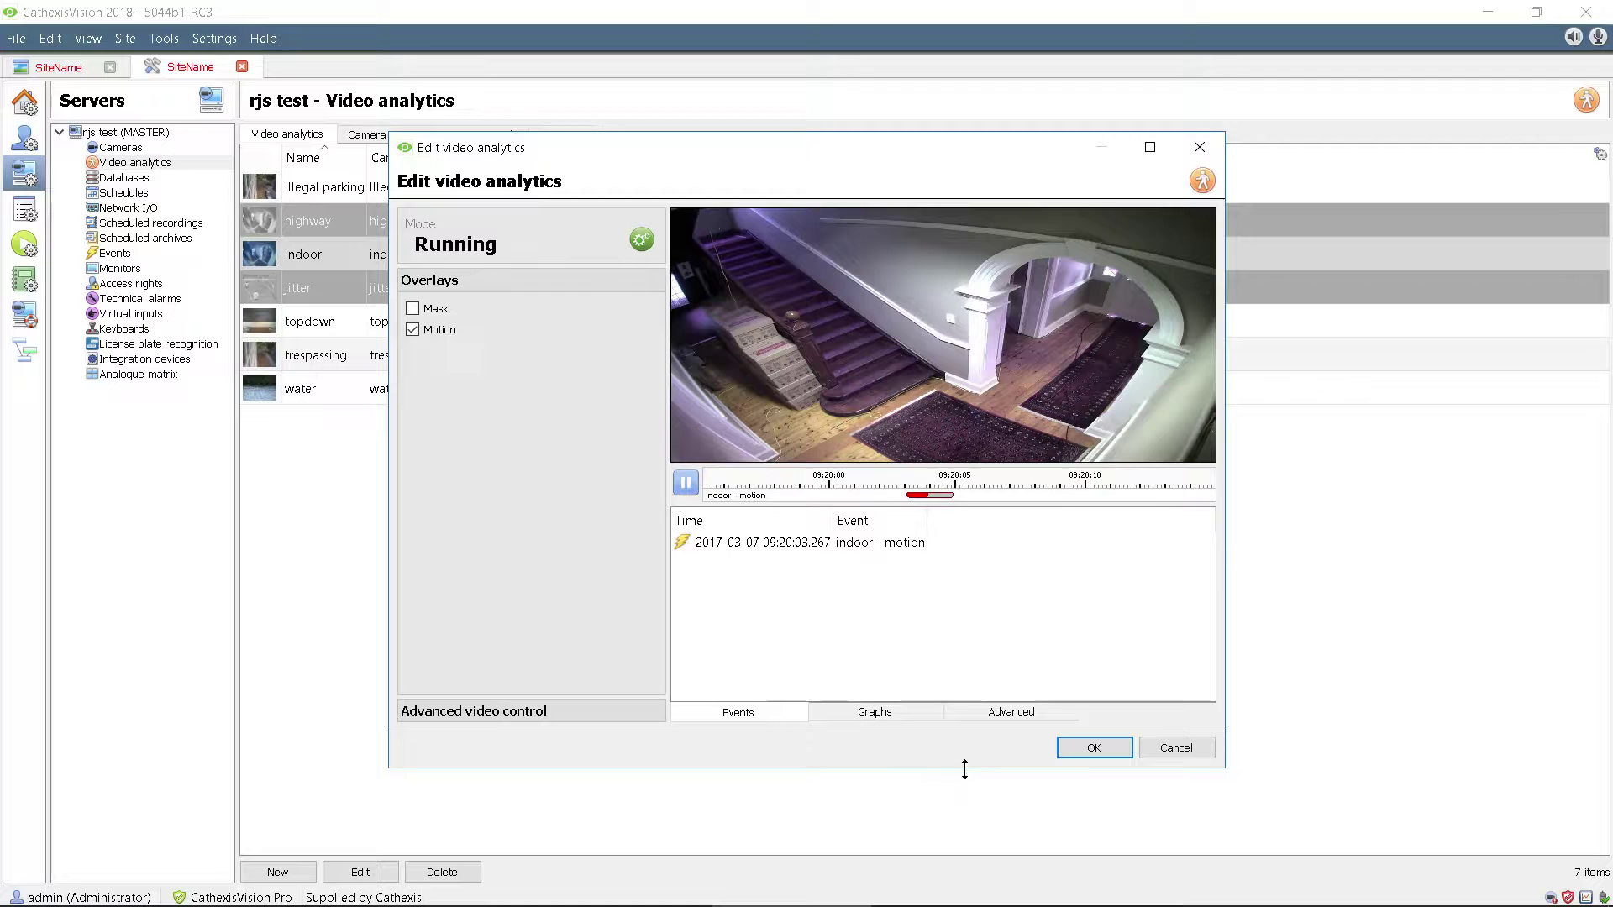
{"action": "left_click", "coordinate": [1114, 744]}
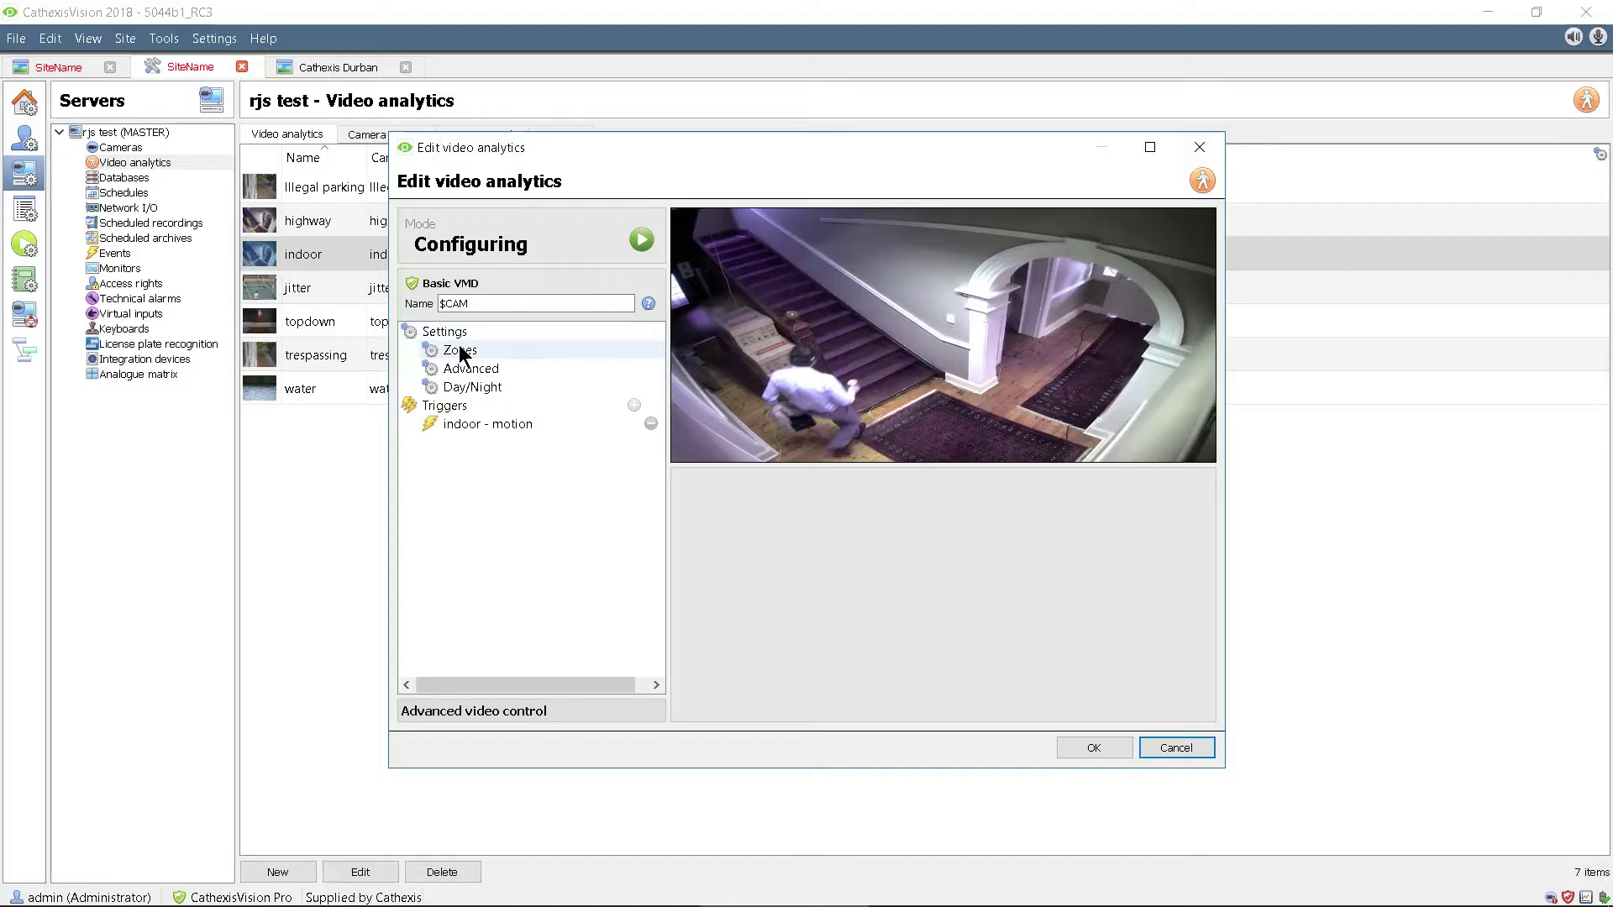
Step: Run the indoor analytics with the Zones graph displayed and the Motion and Mask overlays enabled
{"action": "left_click", "coordinate": [457, 346]}
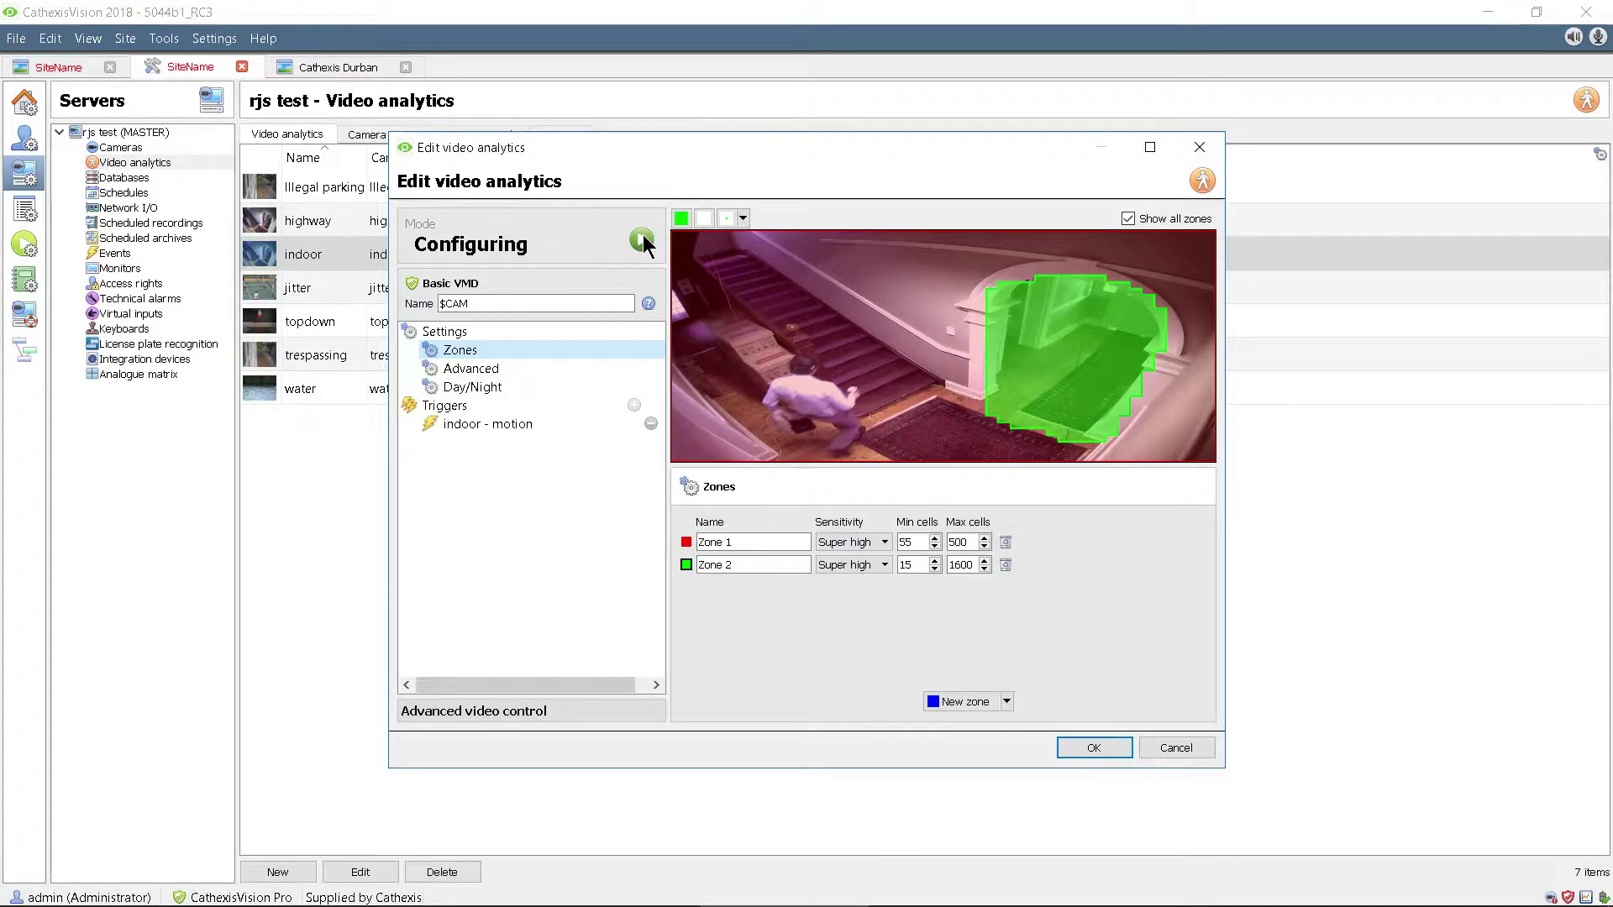
{"action": "left_click", "coordinate": [642, 242]}
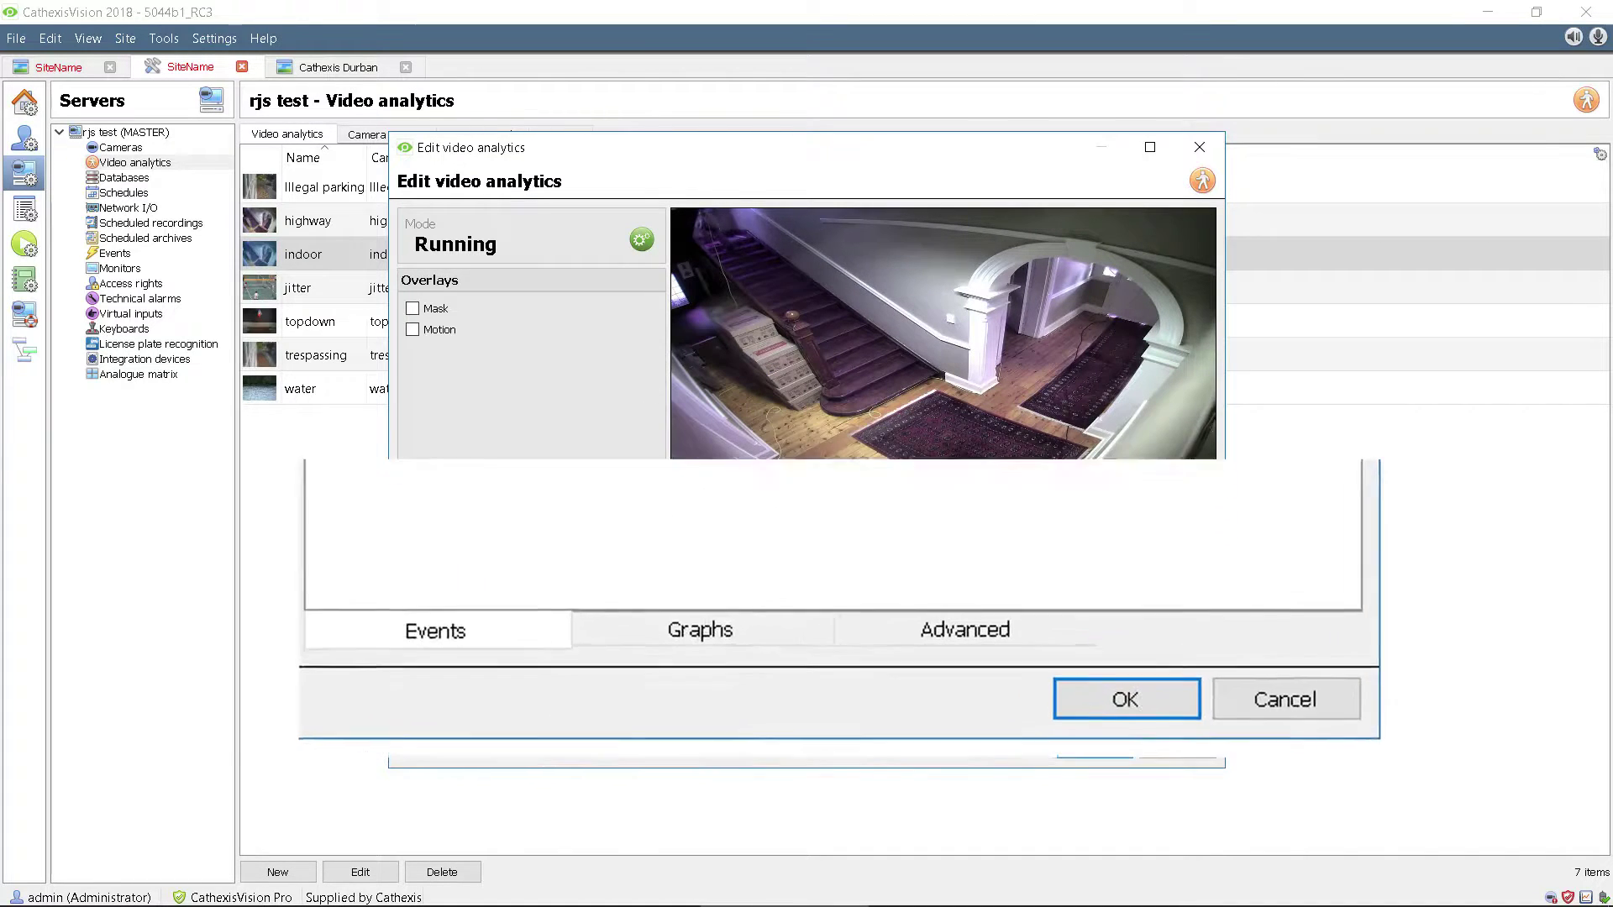
{"action": "left_click", "coordinate": [684, 598]}
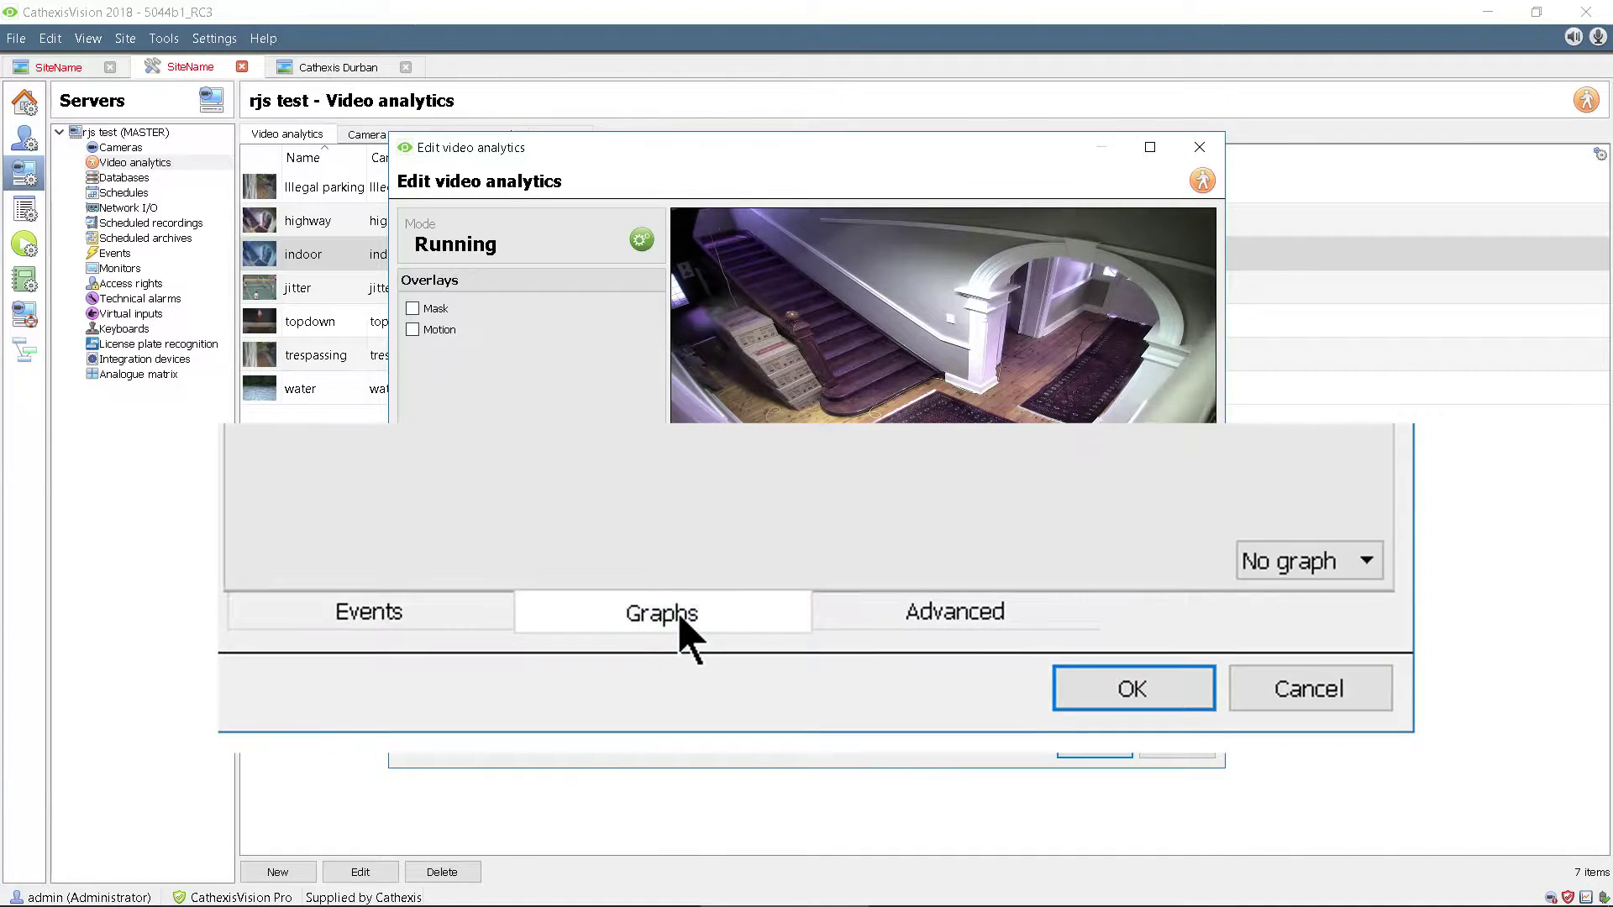
{"action": "left_click", "coordinate": [1353, 562]}
{"action": "left_click", "coordinate": [1345, 625]}
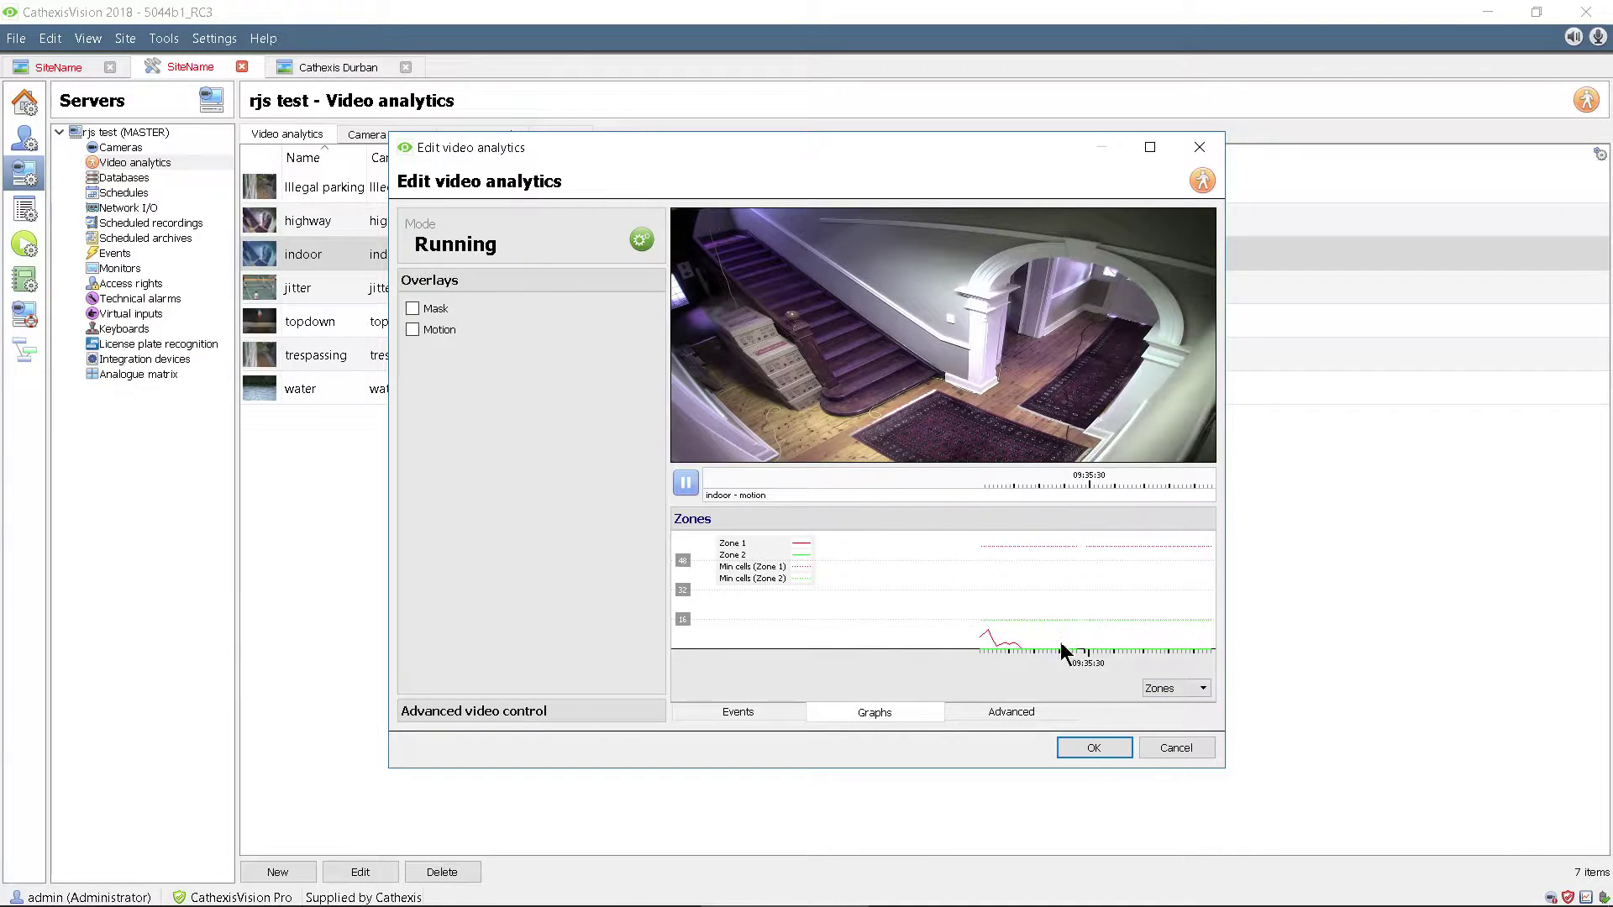
{"action": "left_click", "coordinate": [412, 330]}
{"action": "left_click", "coordinate": [411, 308]}
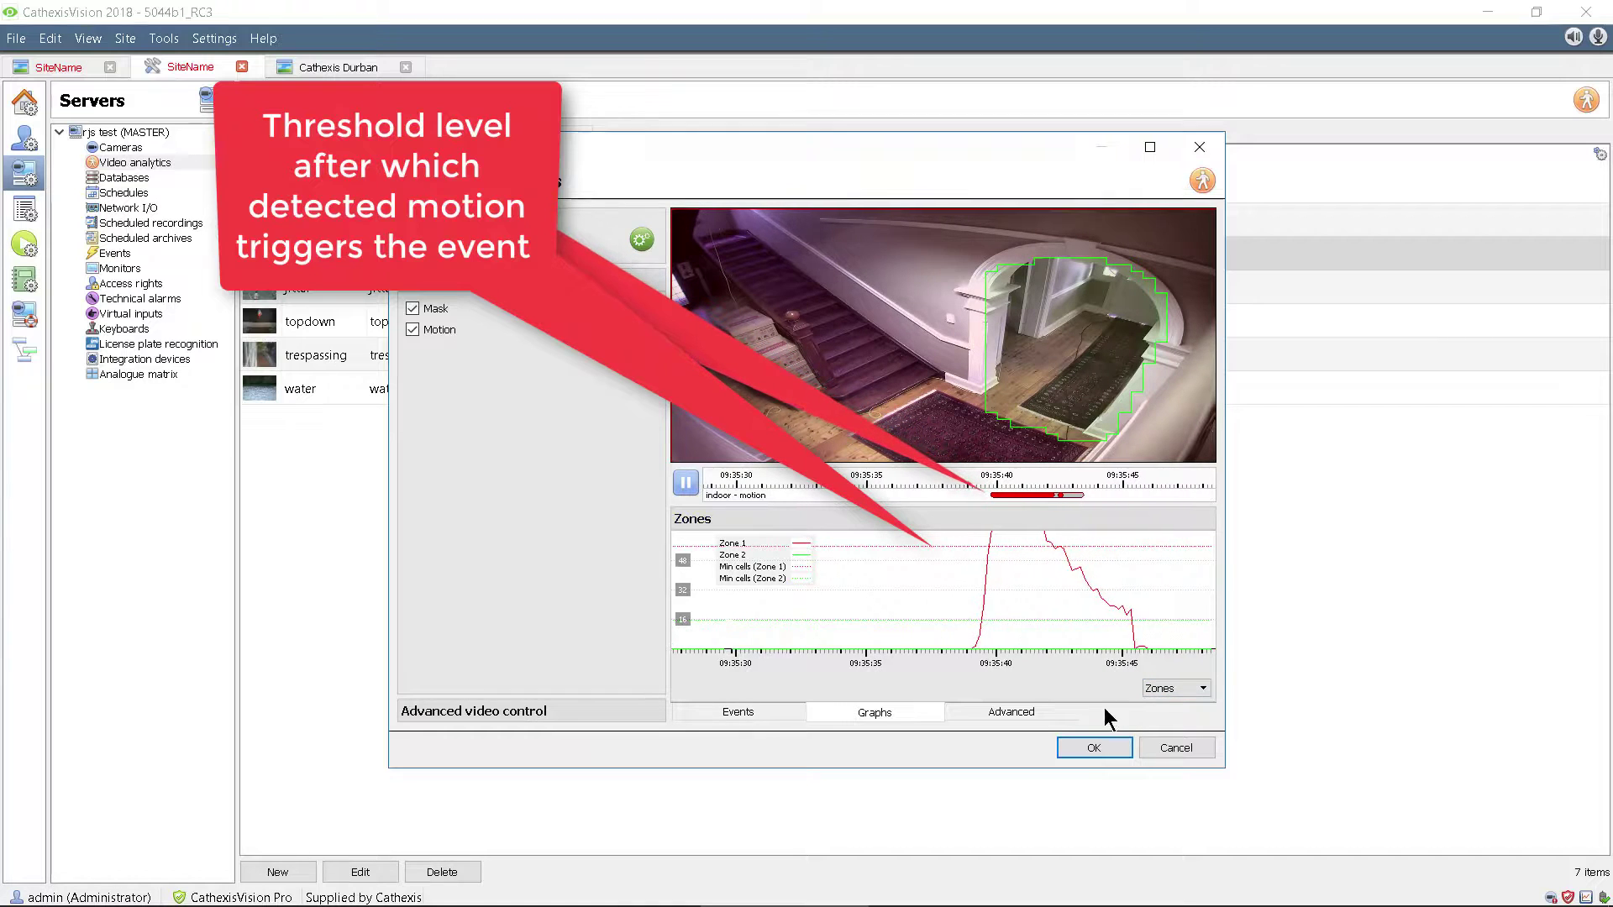
Step: Pause the analytics and compare the motion overlay with the zone graph before, during and after the trigger, and close the editor
{"action": "left_click", "coordinate": [686, 481]}
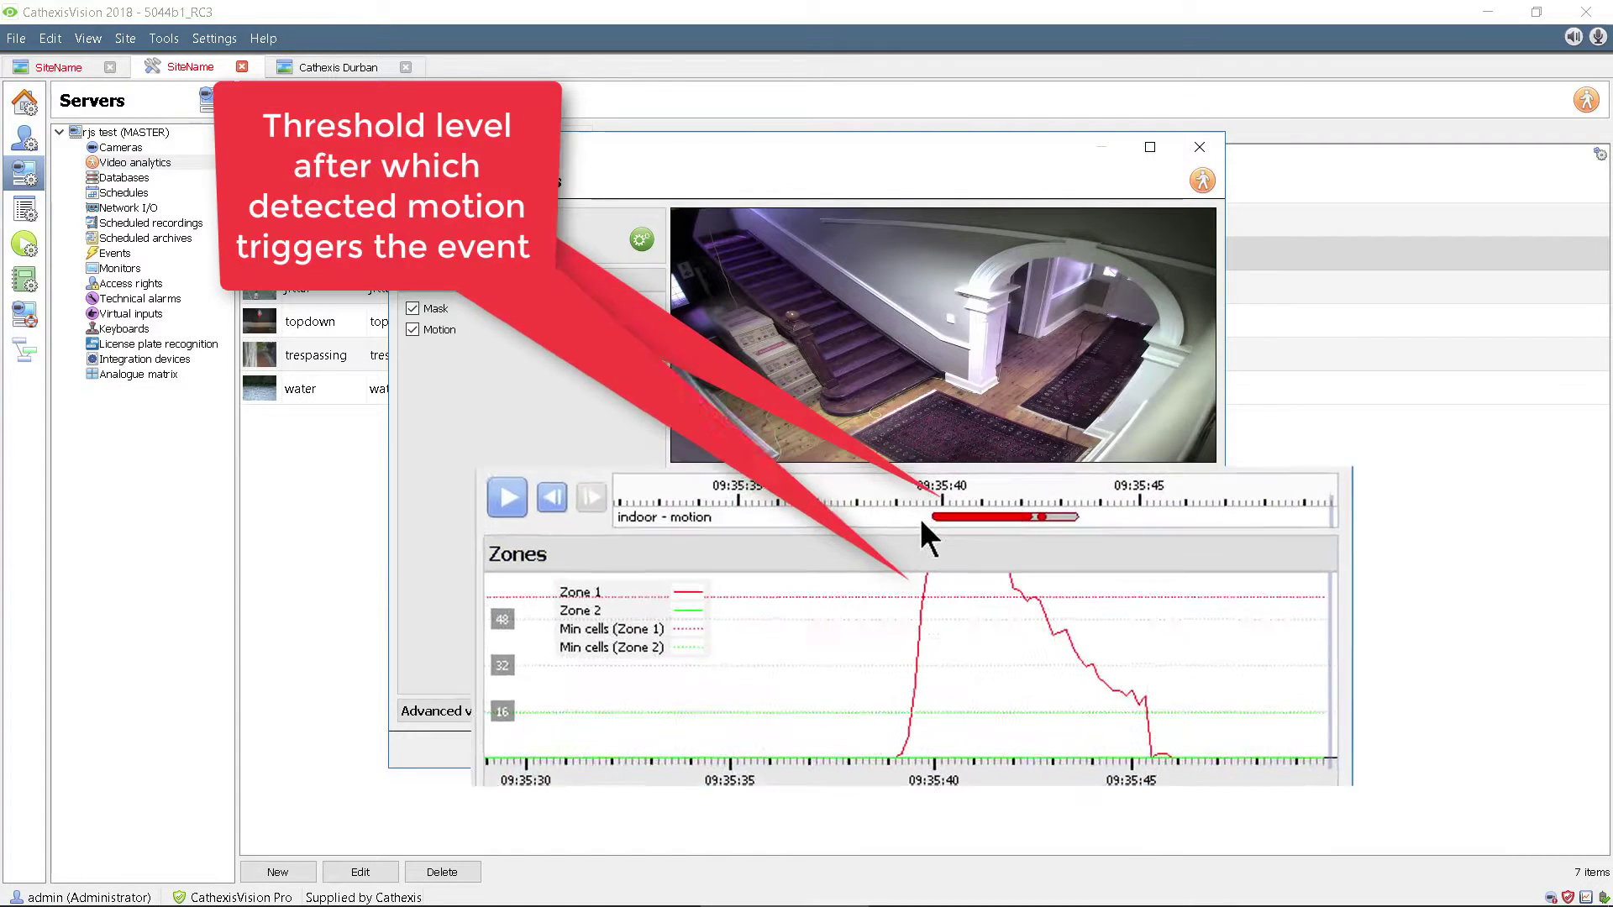
{"action": "left_click", "coordinate": [884, 504]}
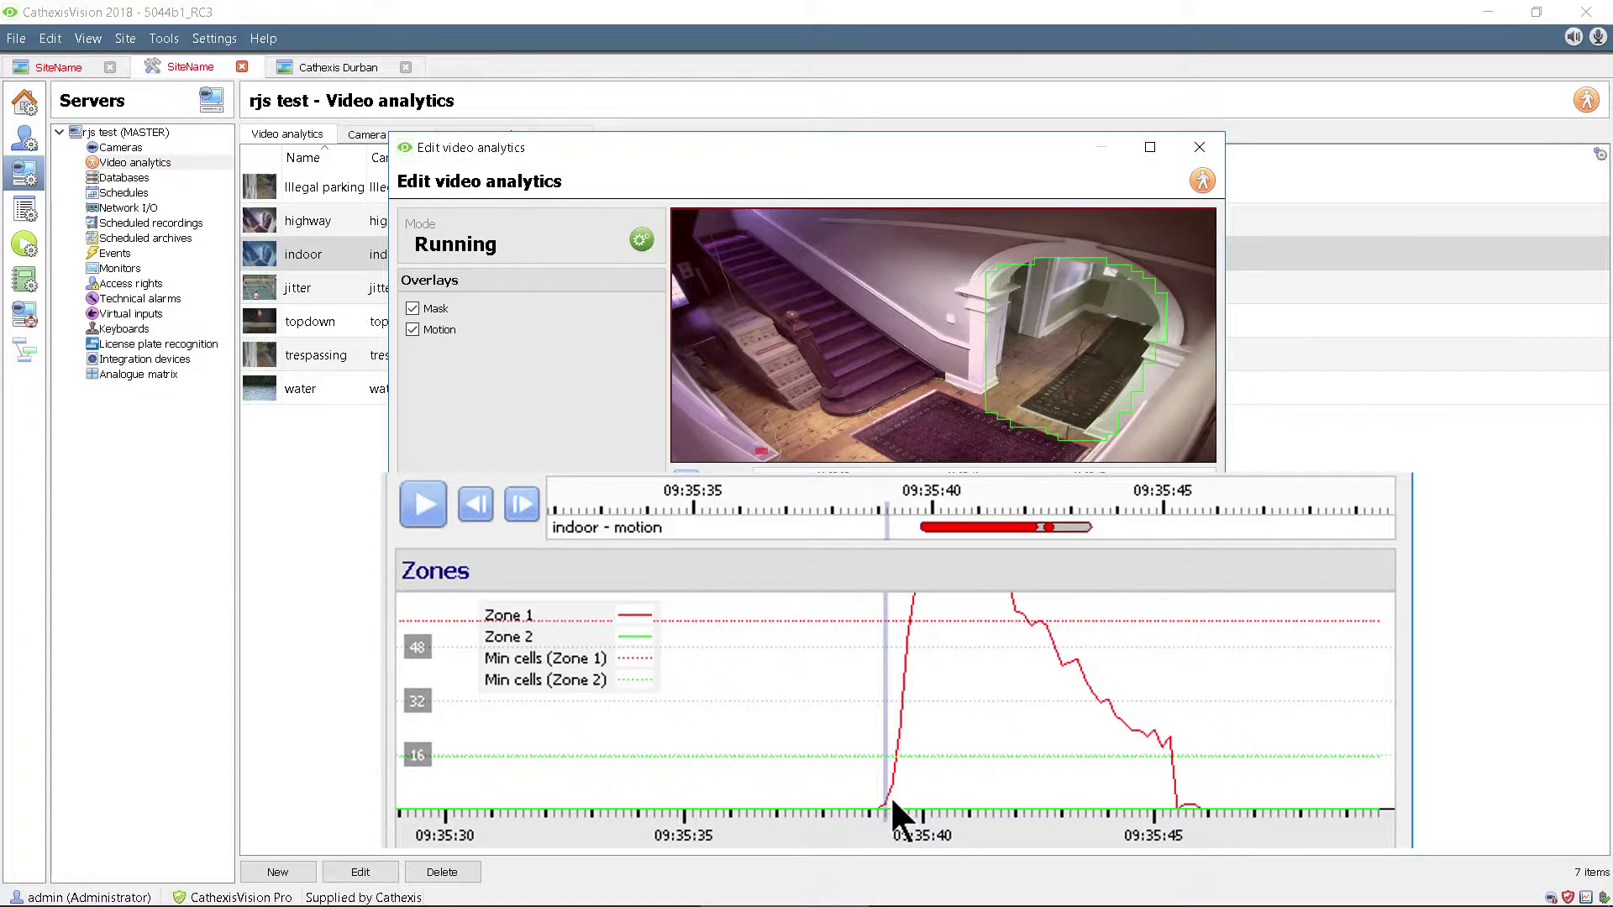
{"action": "left_click", "coordinate": [894, 504]}
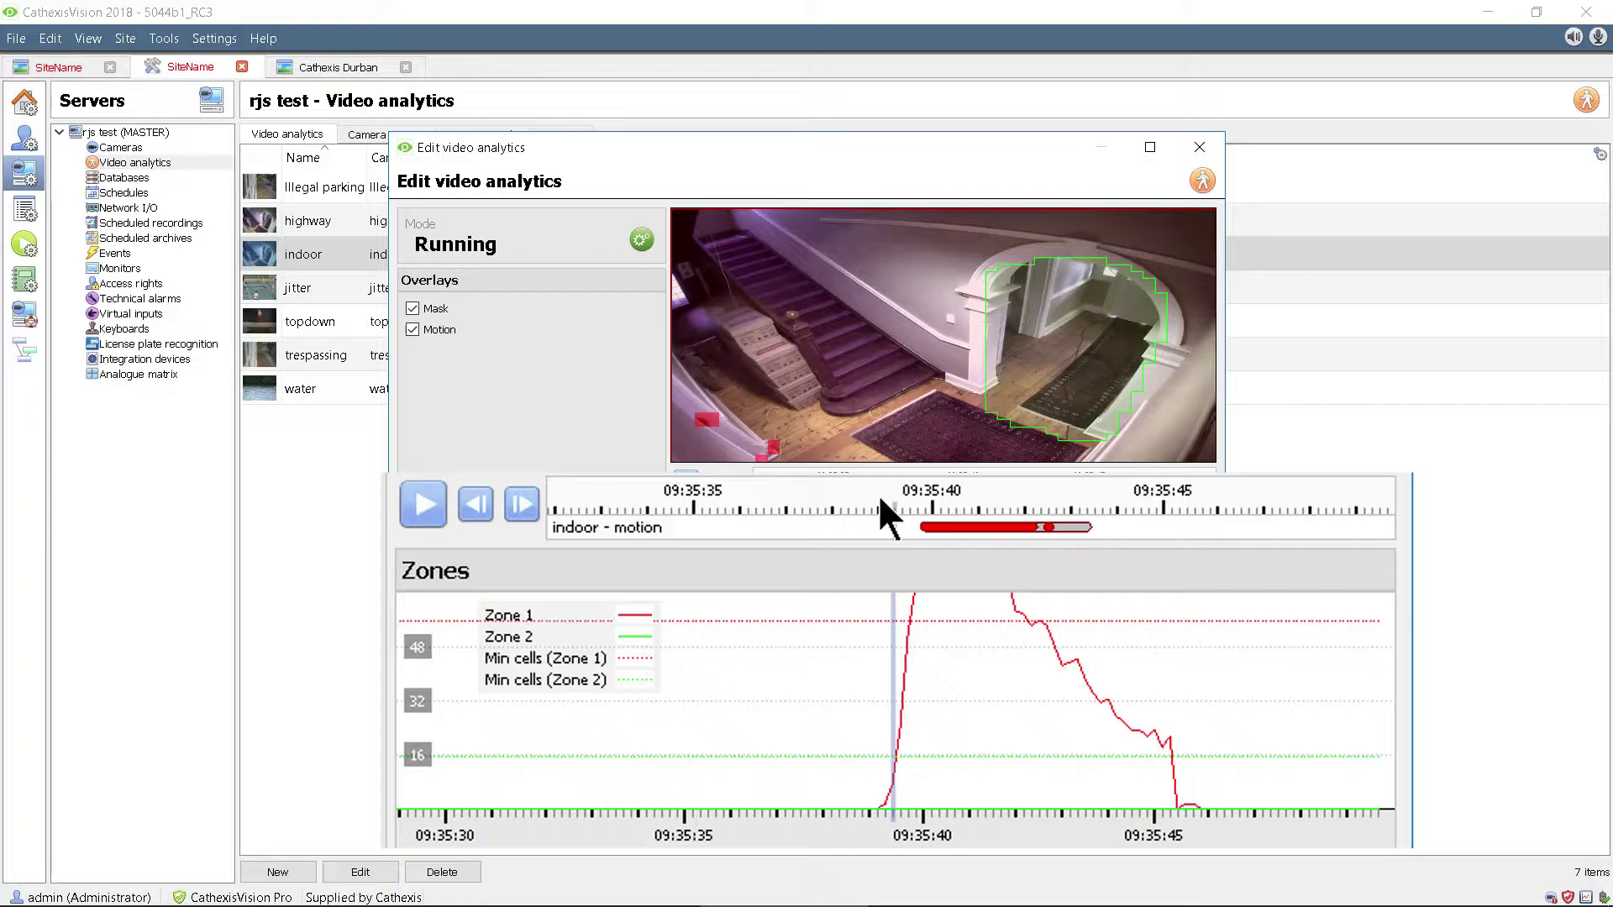
{"action": "left_click", "coordinate": [939, 522]}
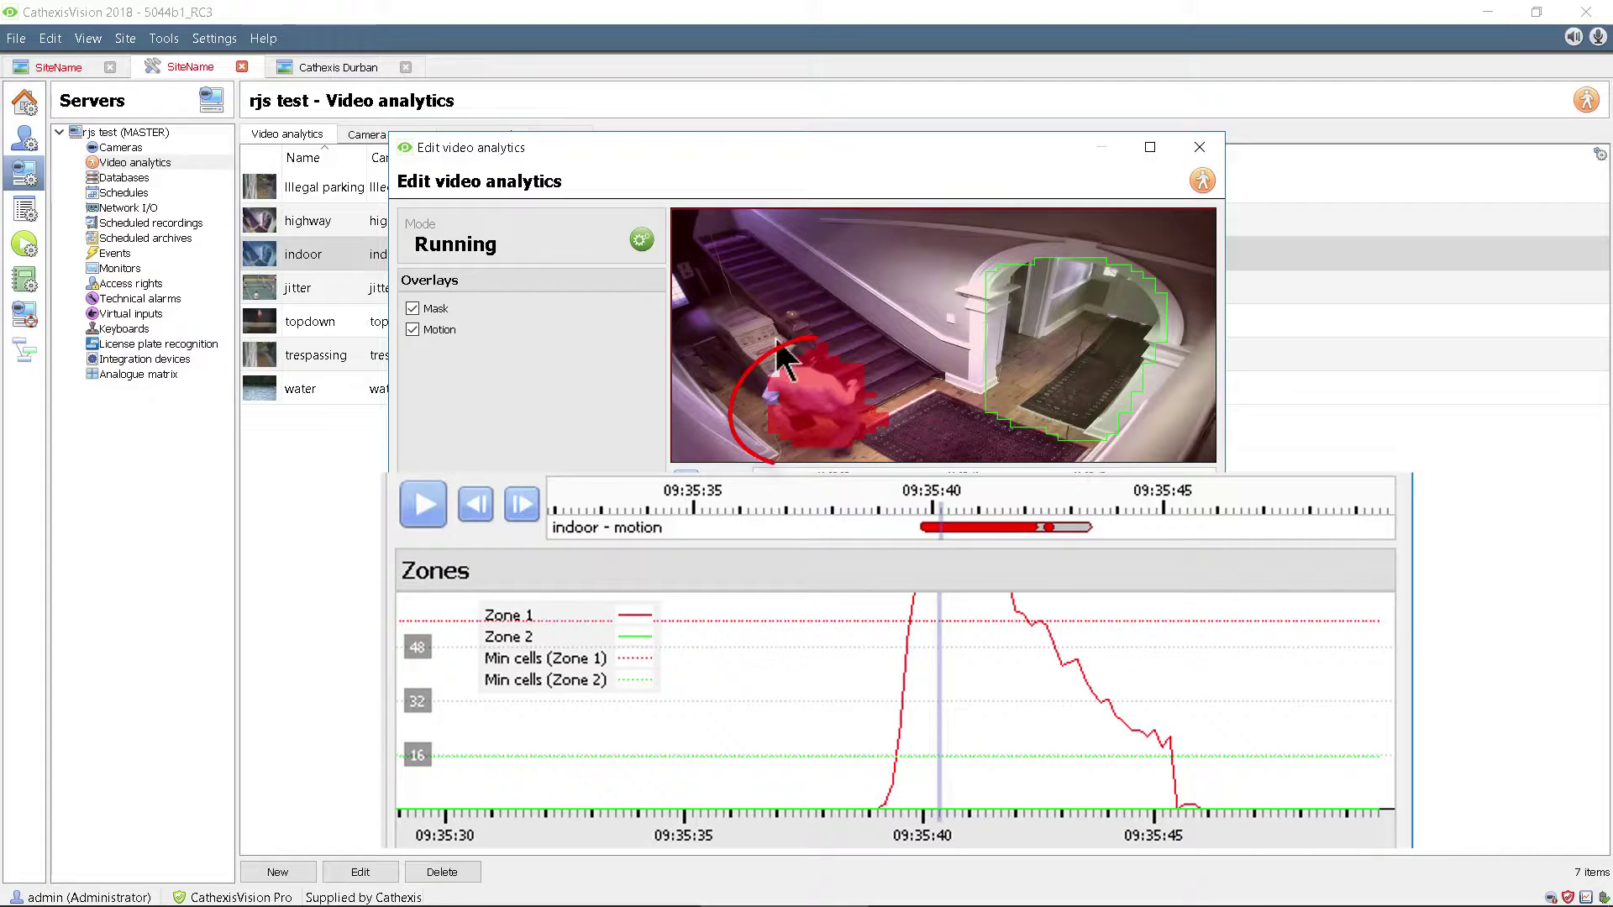
{"action": "left_click", "coordinate": [1032, 592]}
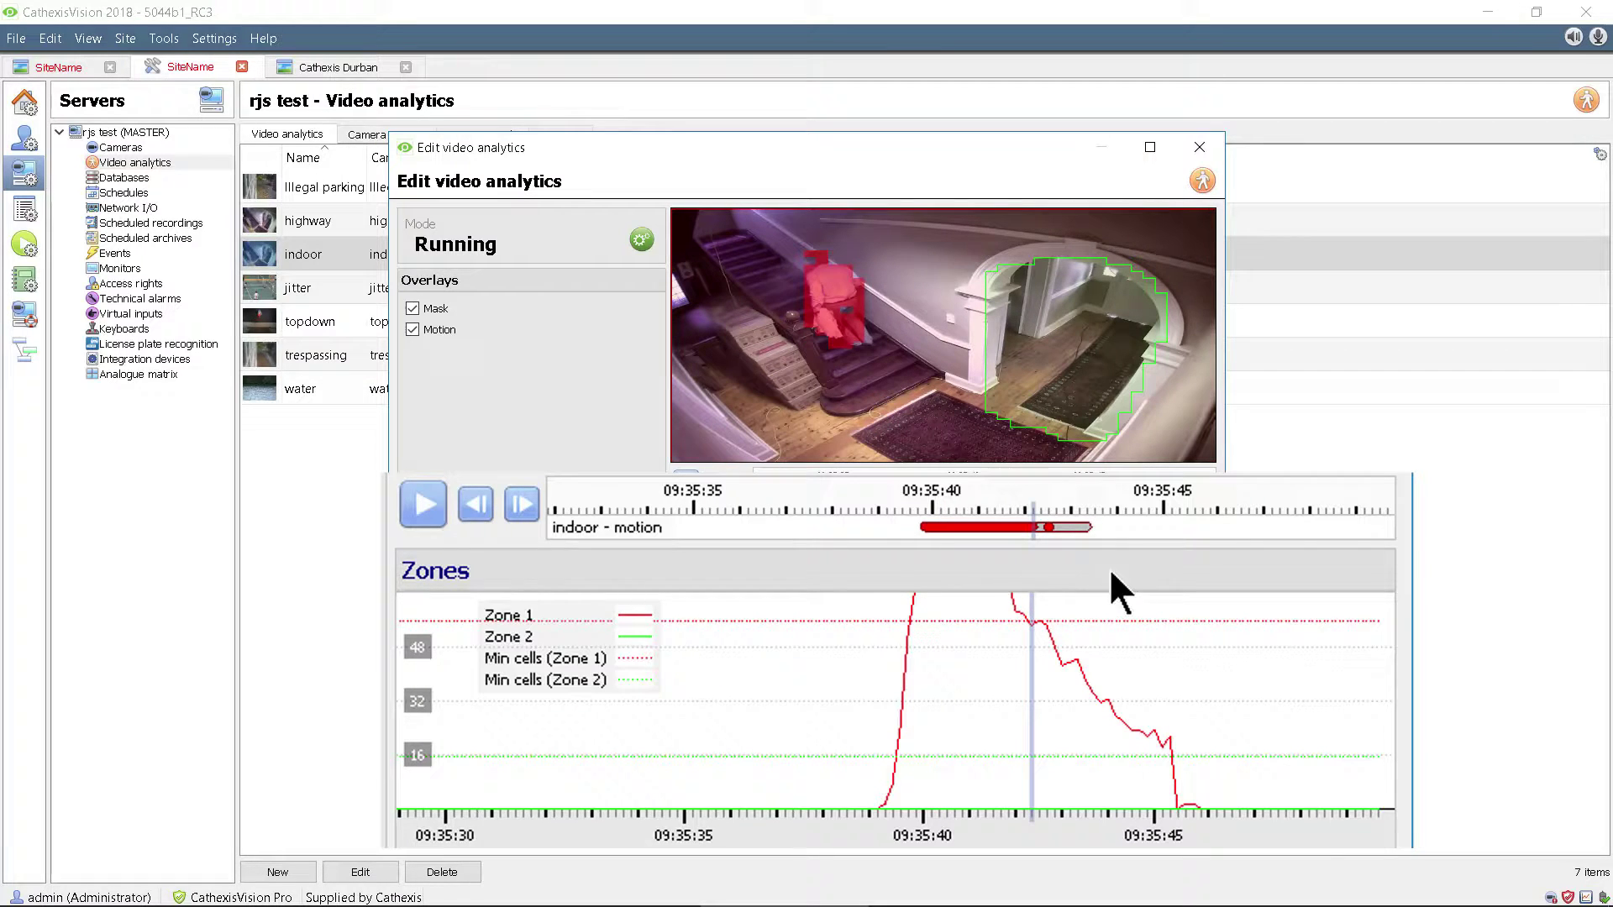
{"action": "left_click", "coordinate": [1025, 496]}
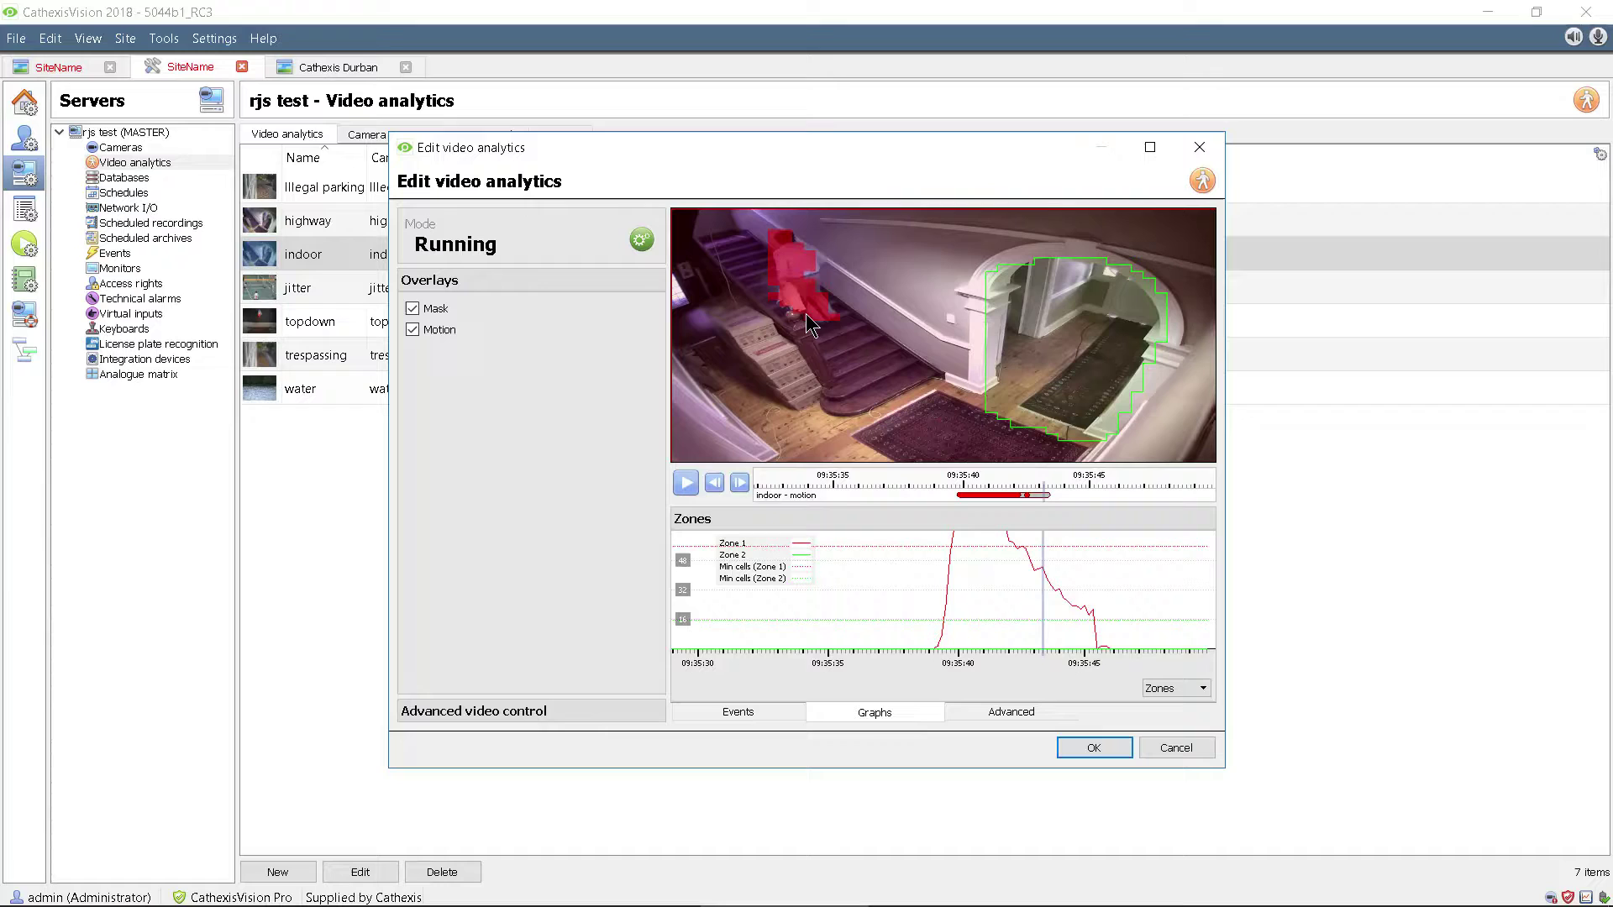
{"action": "left_click", "coordinate": [1095, 748]}
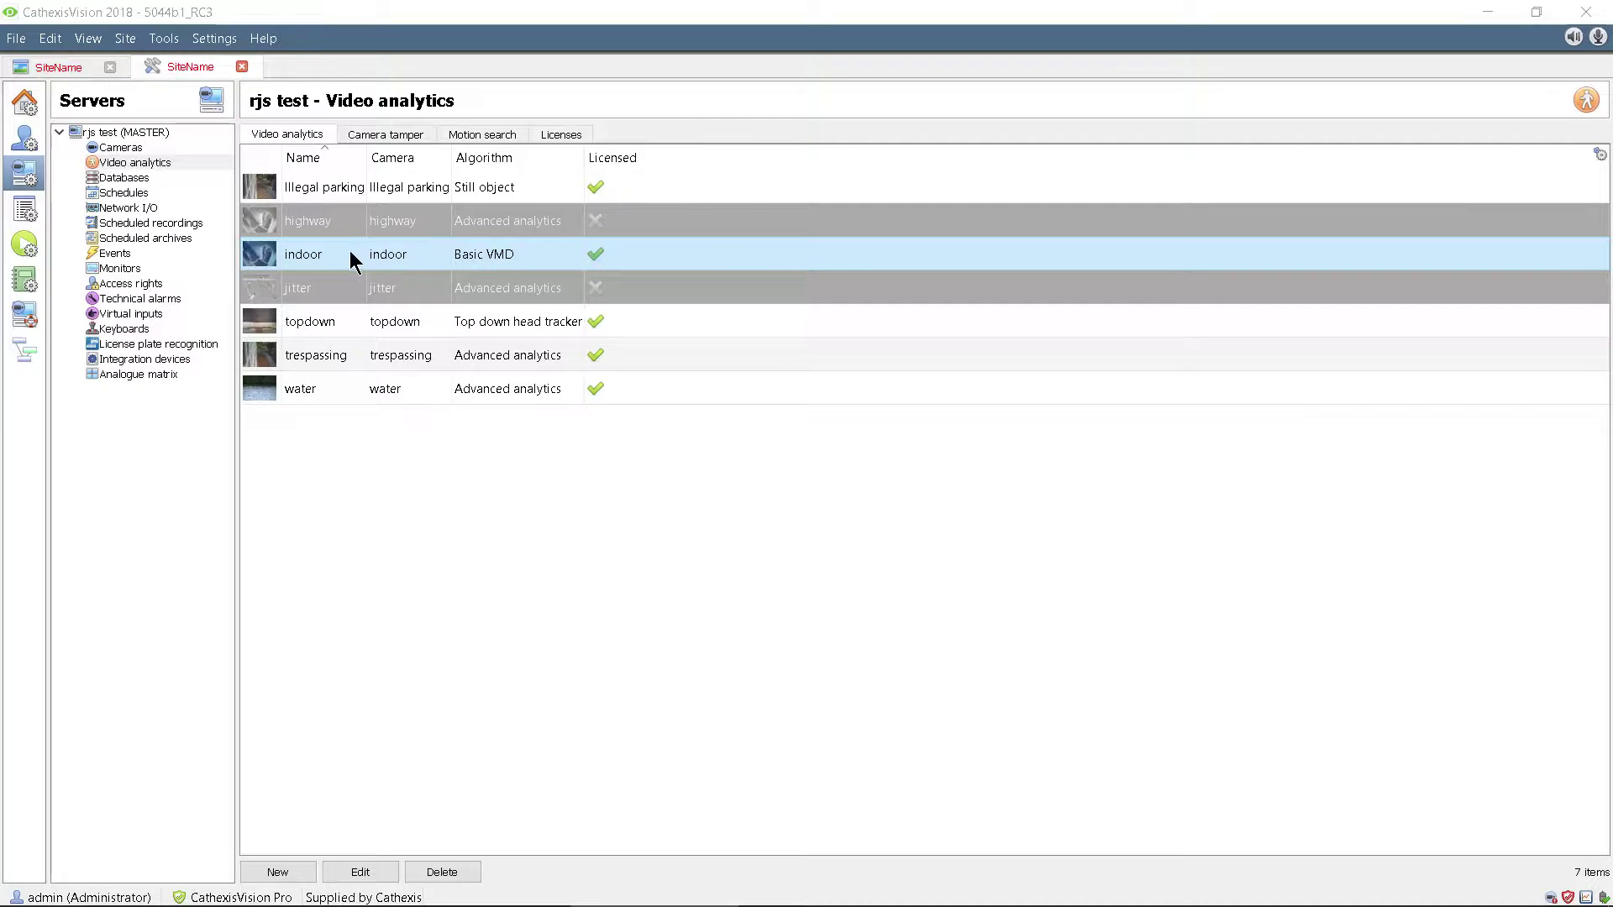
Step: Open the indoor analytics for editing and set the advanced background model to Accurate tracking
{"action": "double_click", "coordinate": [346, 254]}
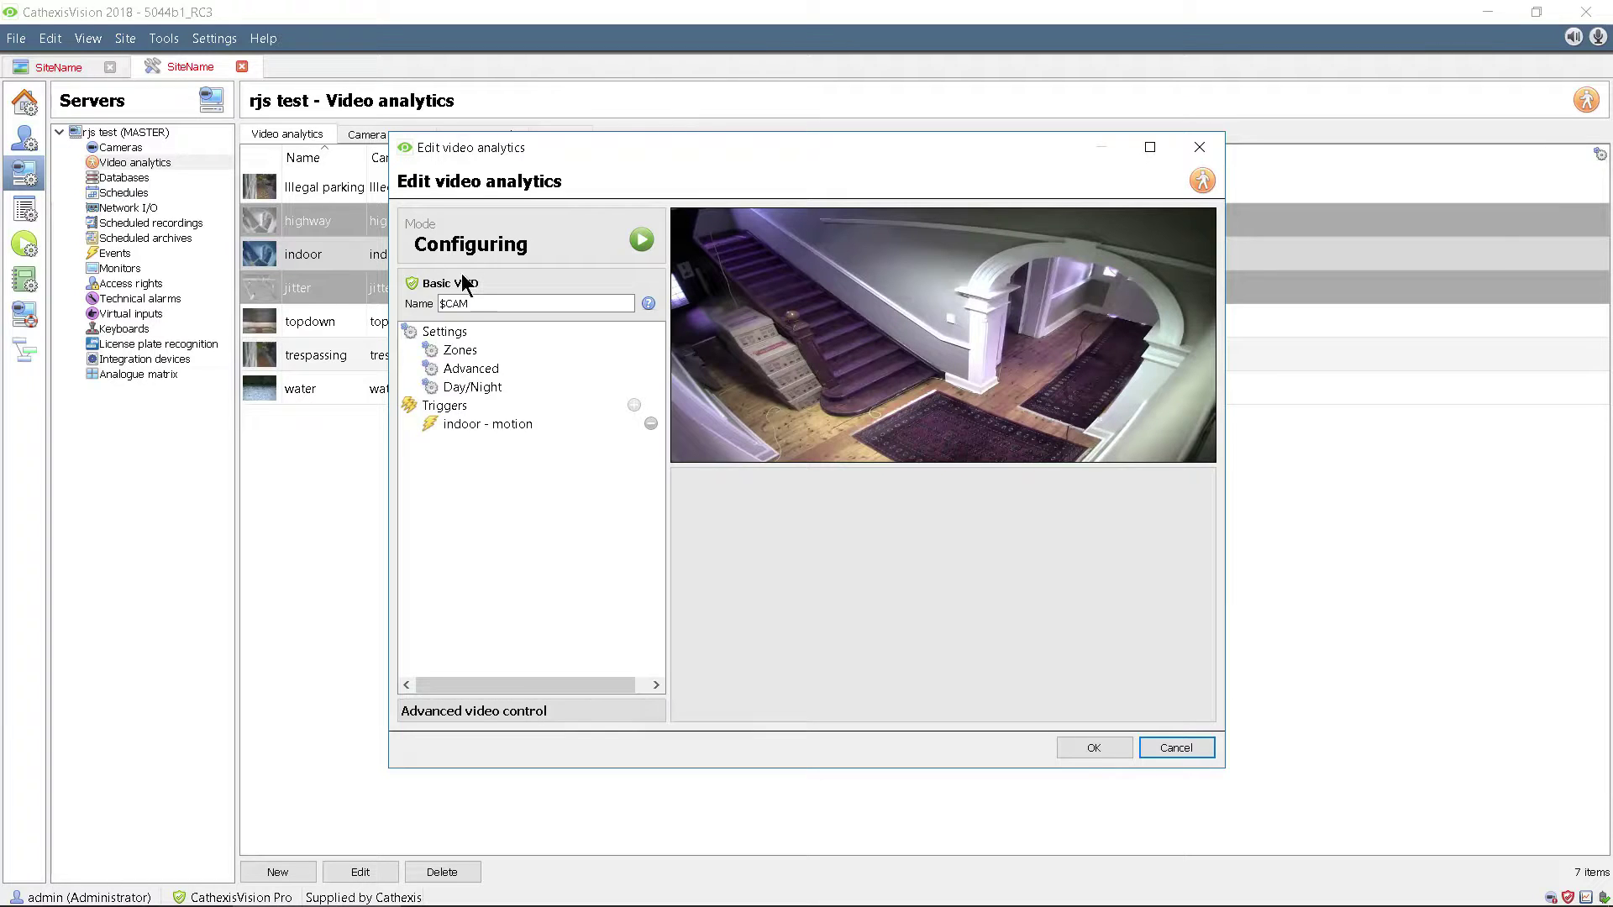
{"action": "left_click", "coordinate": [471, 369]}
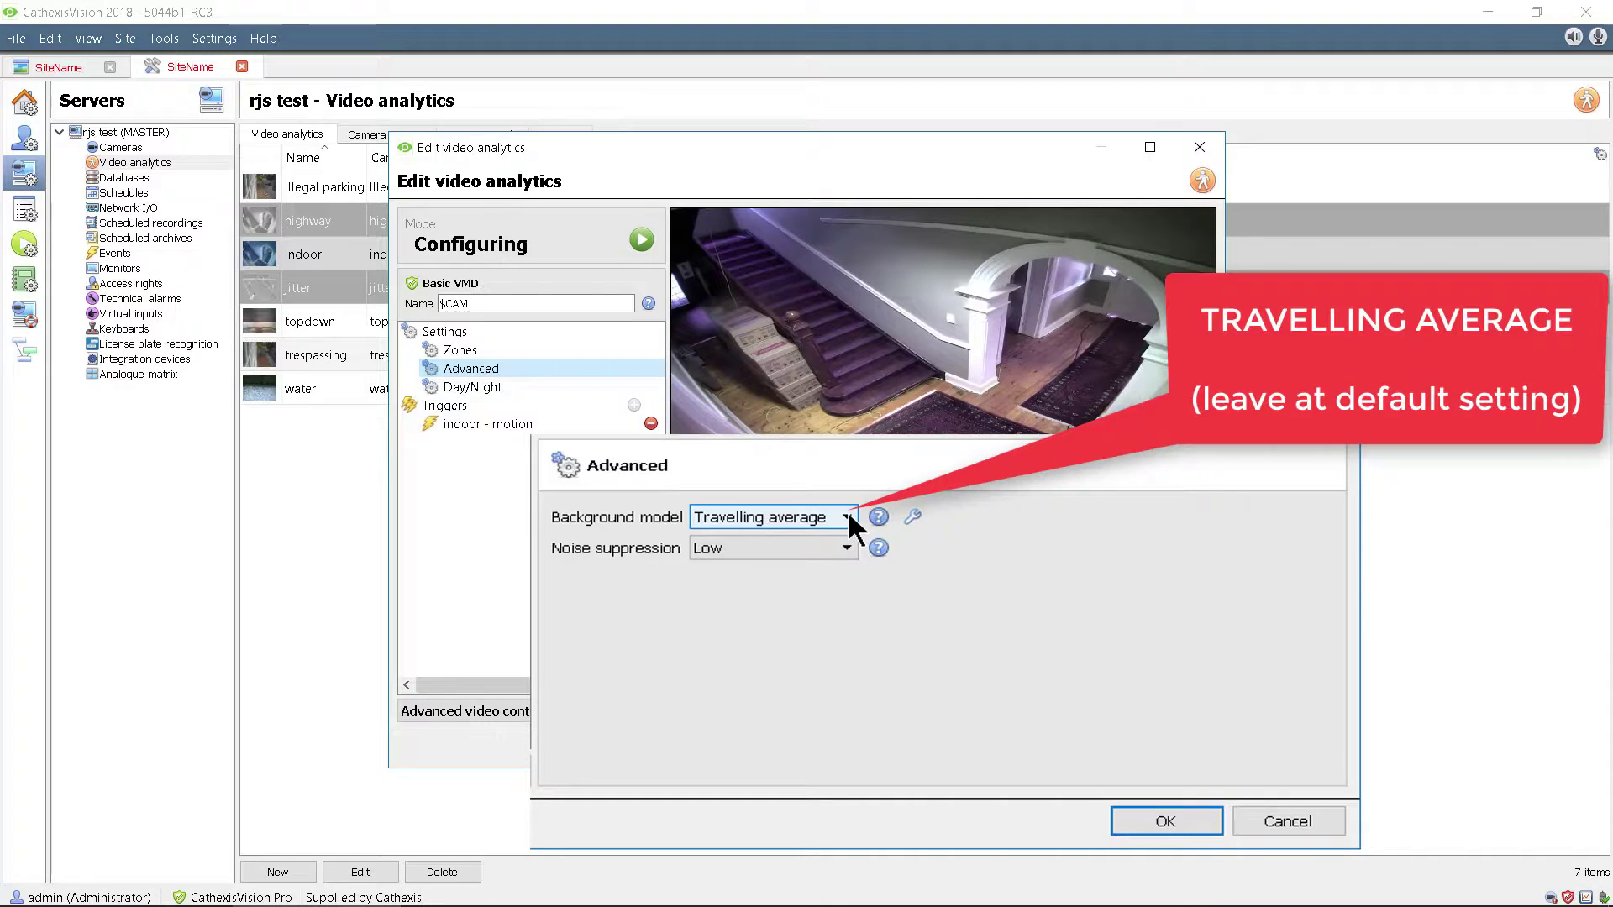
{"action": "left_click", "coordinate": [849, 518]}
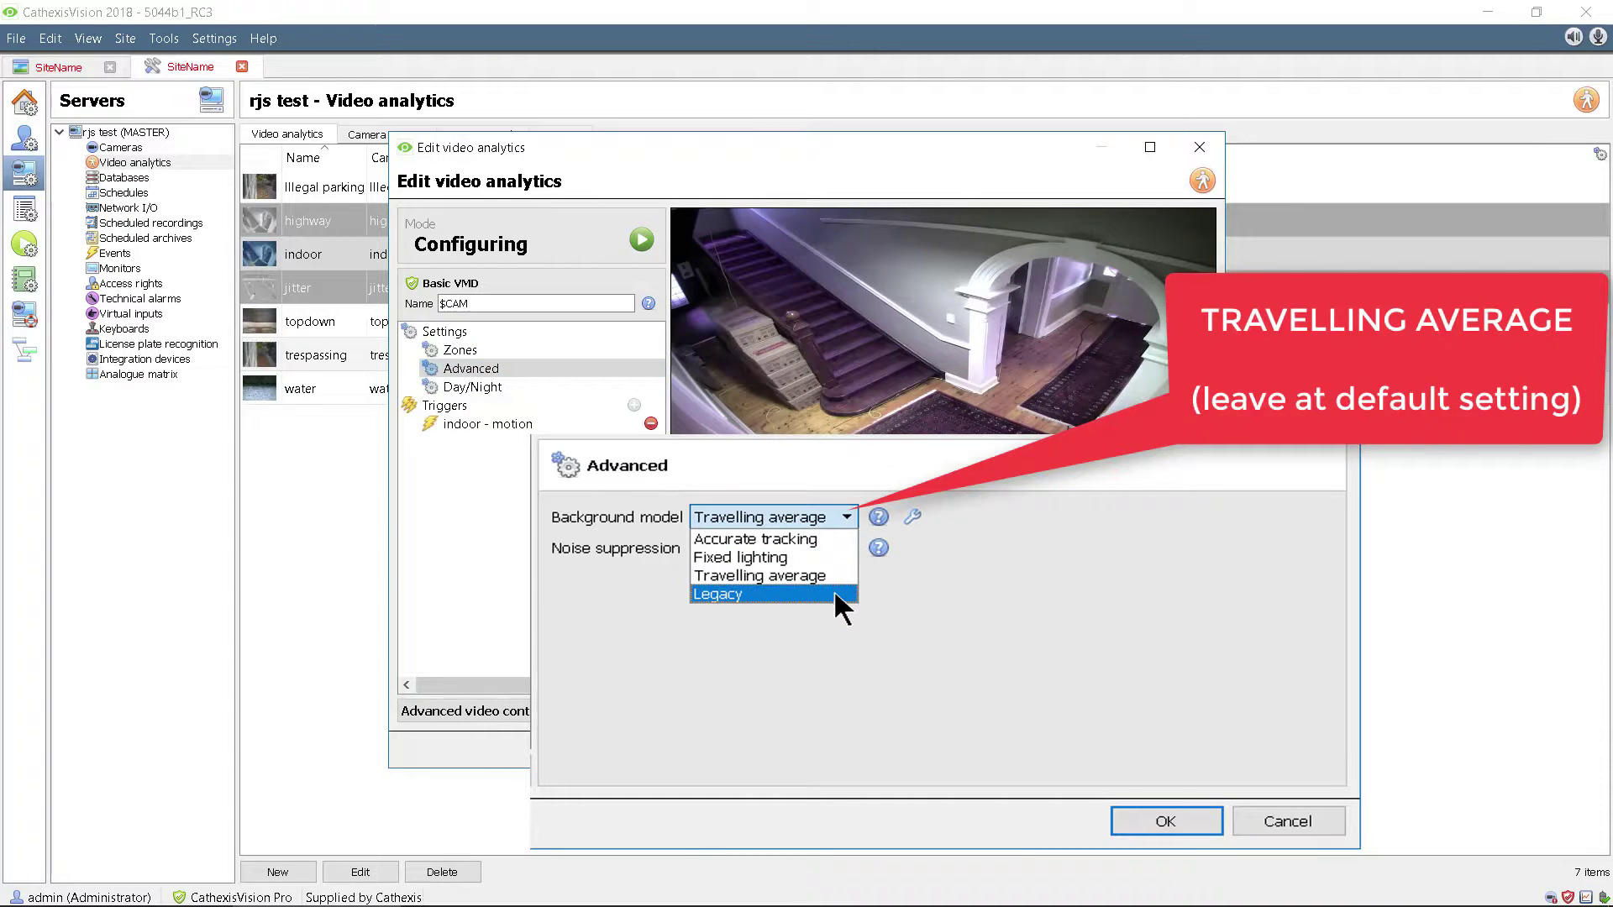
{"action": "left_click", "coordinate": [797, 539]}
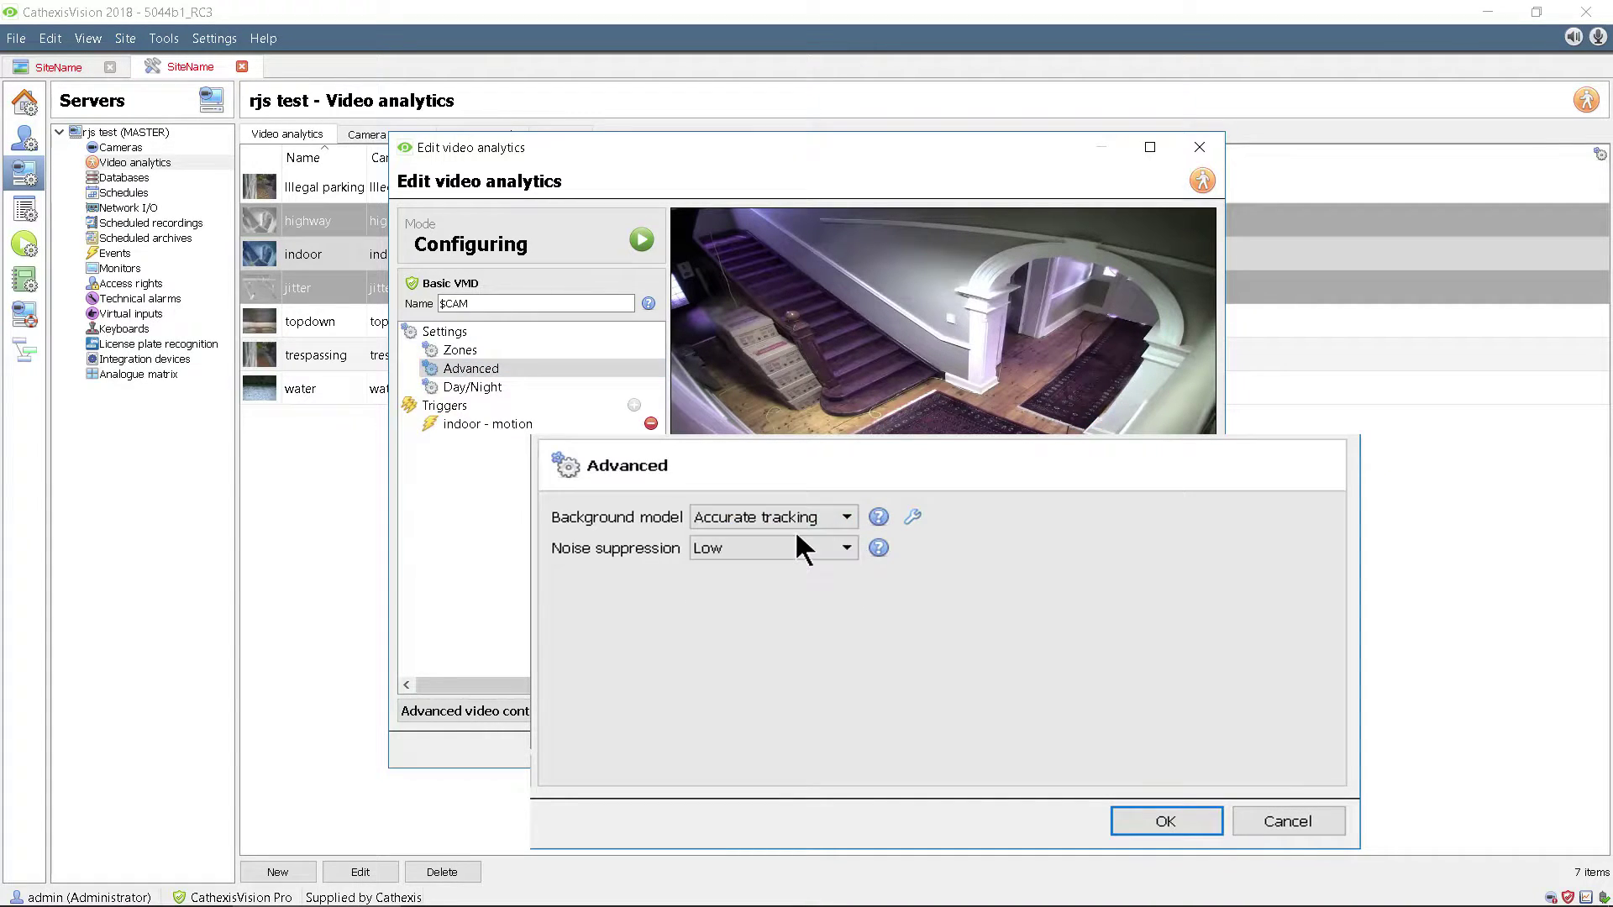
Step: Try High noise suppression, set it back to Low and accept the advanced settings
{"action": "left_click", "coordinate": [845, 550]}
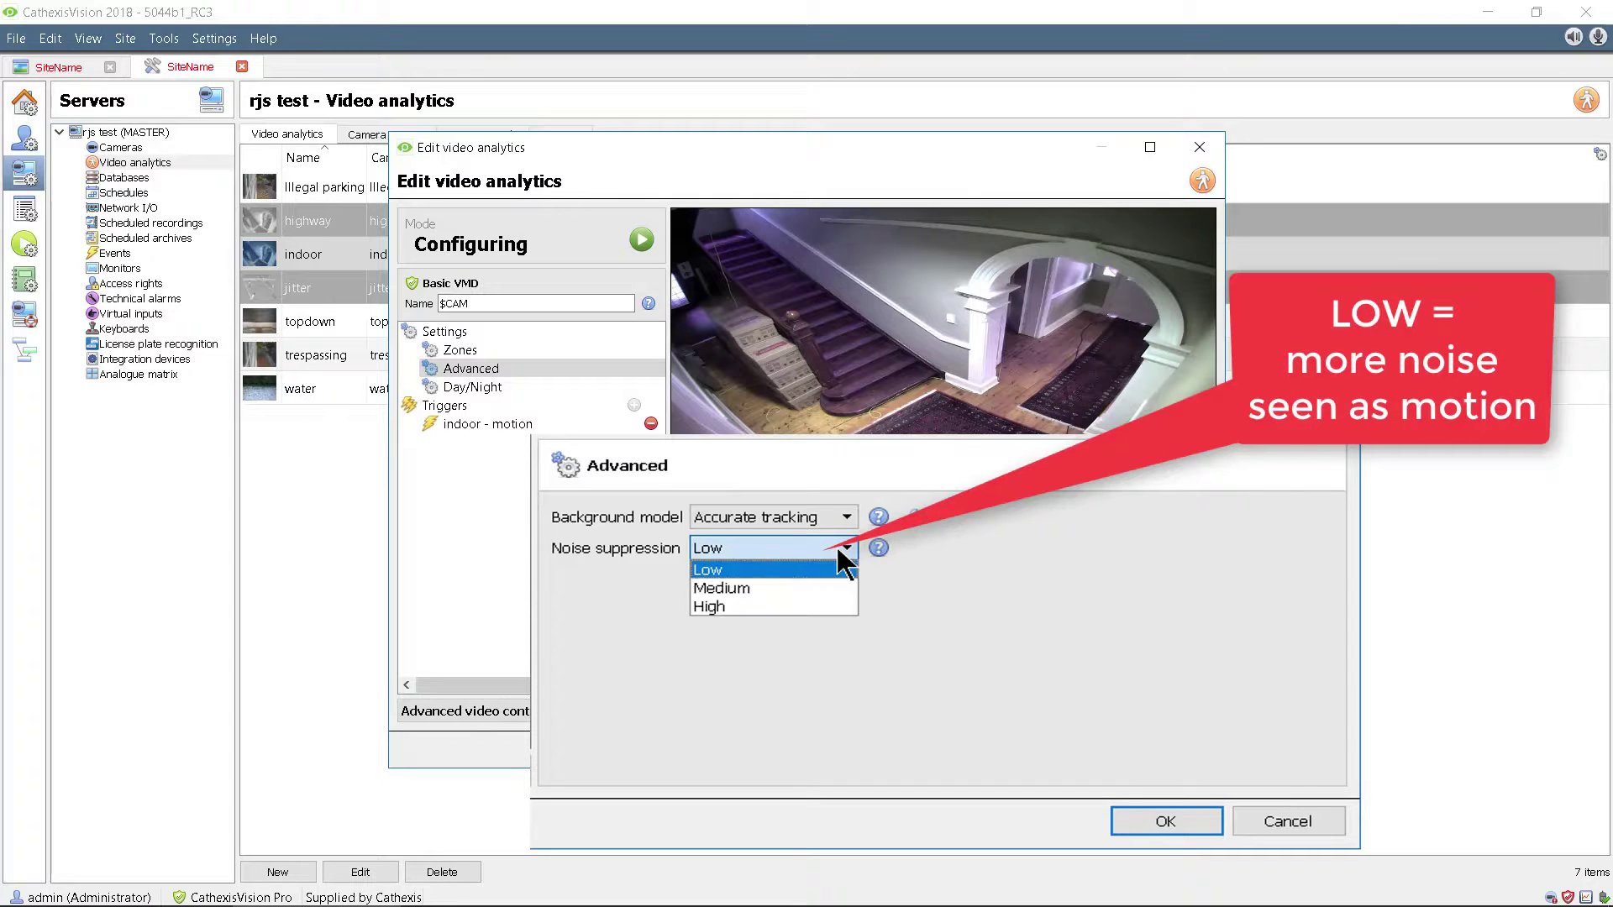
{"action": "left_click", "coordinate": [820, 604]}
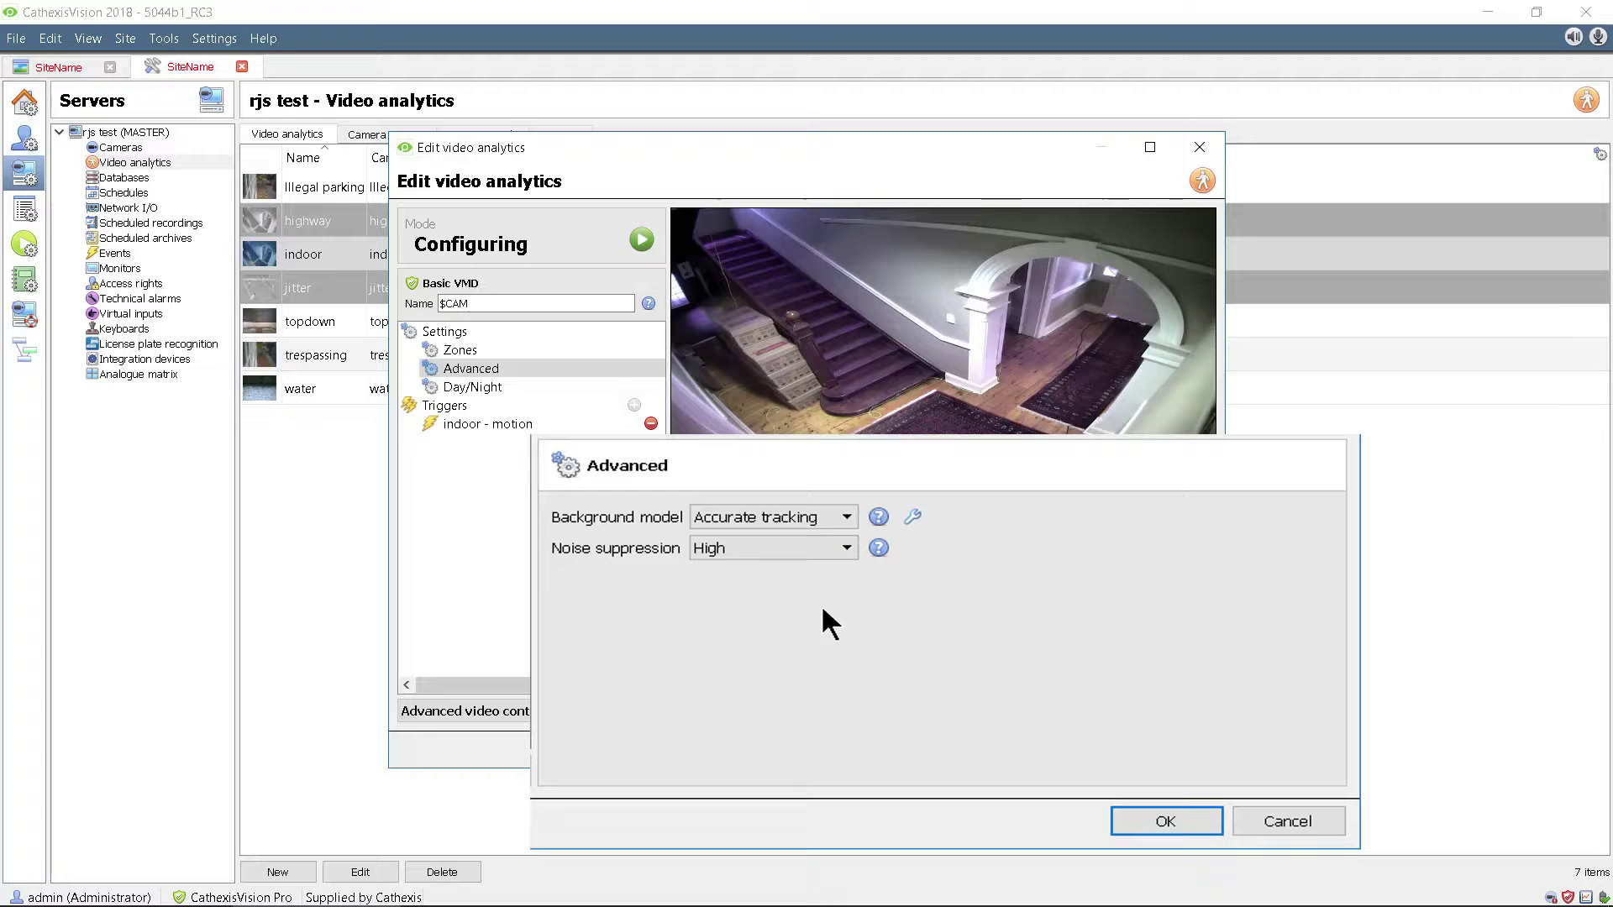
{"action": "left_click", "coordinate": [848, 541]}
{"action": "left_click", "coordinate": [807, 563]}
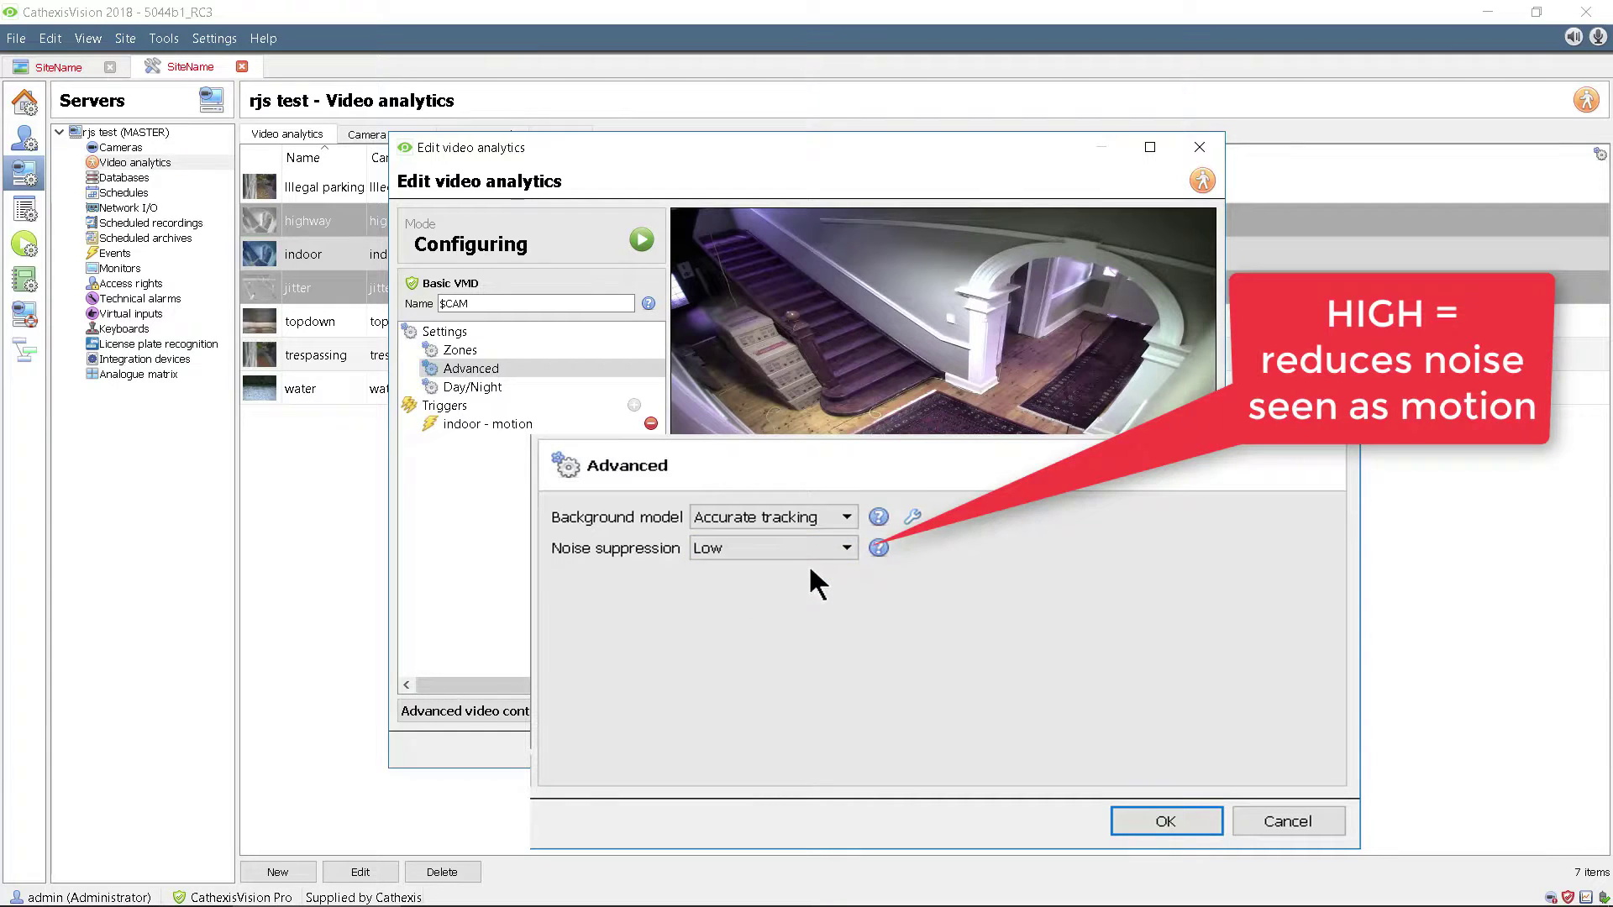
{"action": "left_click", "coordinate": [1159, 819]}
Step: Run the analytics and enable the BG and Diff diagnostic images, with the FC option for Diff
{"action": "left_click", "coordinate": [635, 240]}
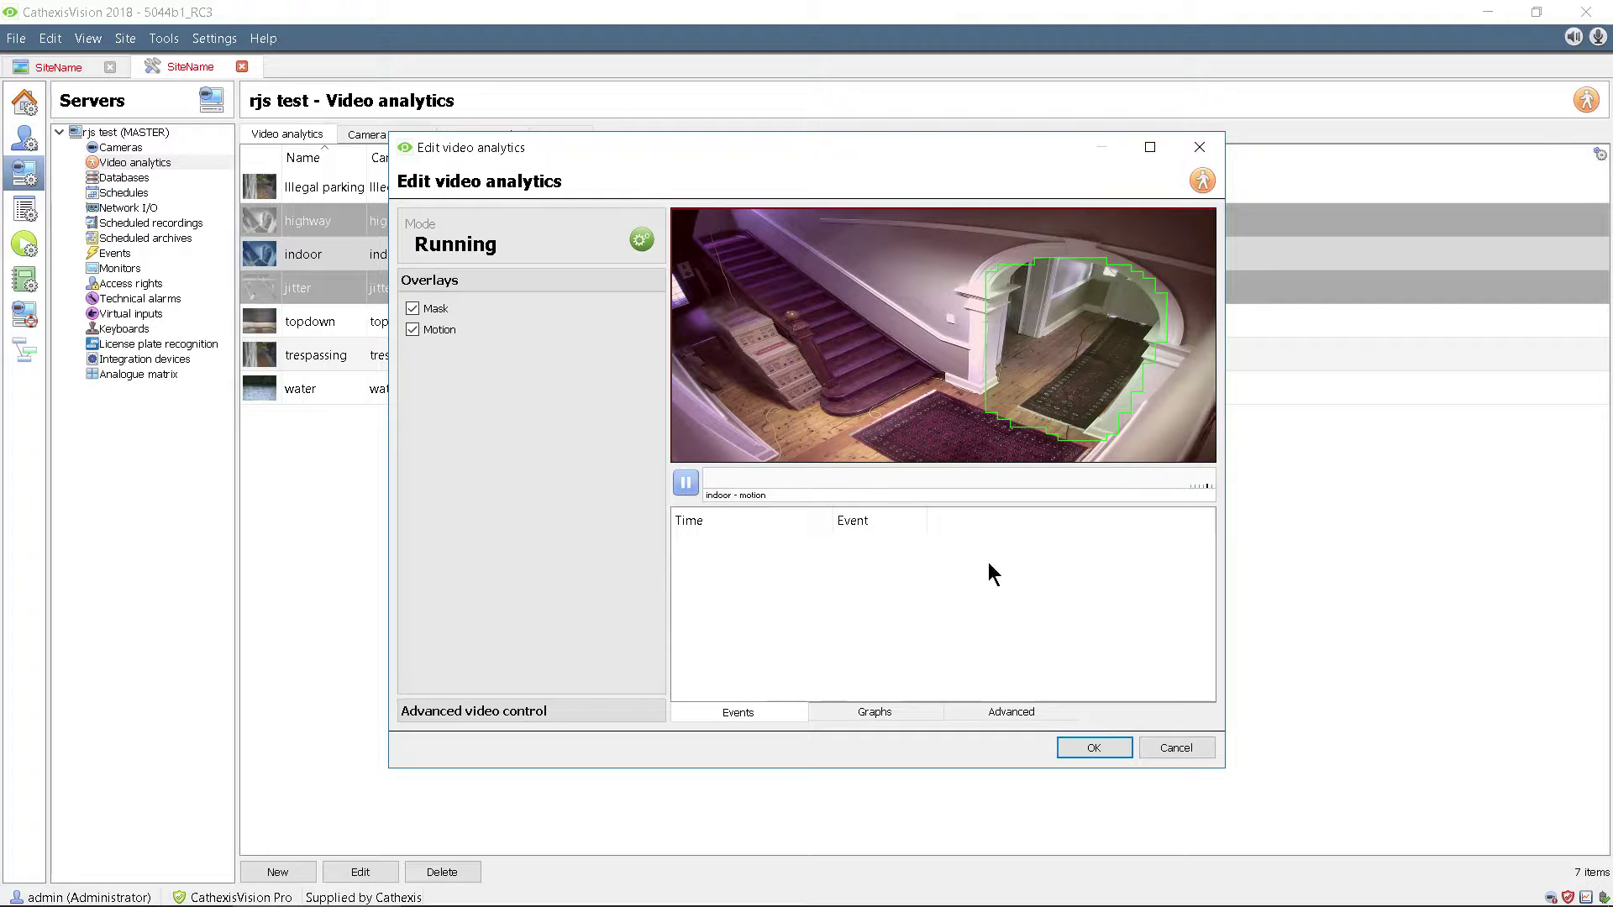
{"action": "left_click", "coordinate": [1006, 713]}
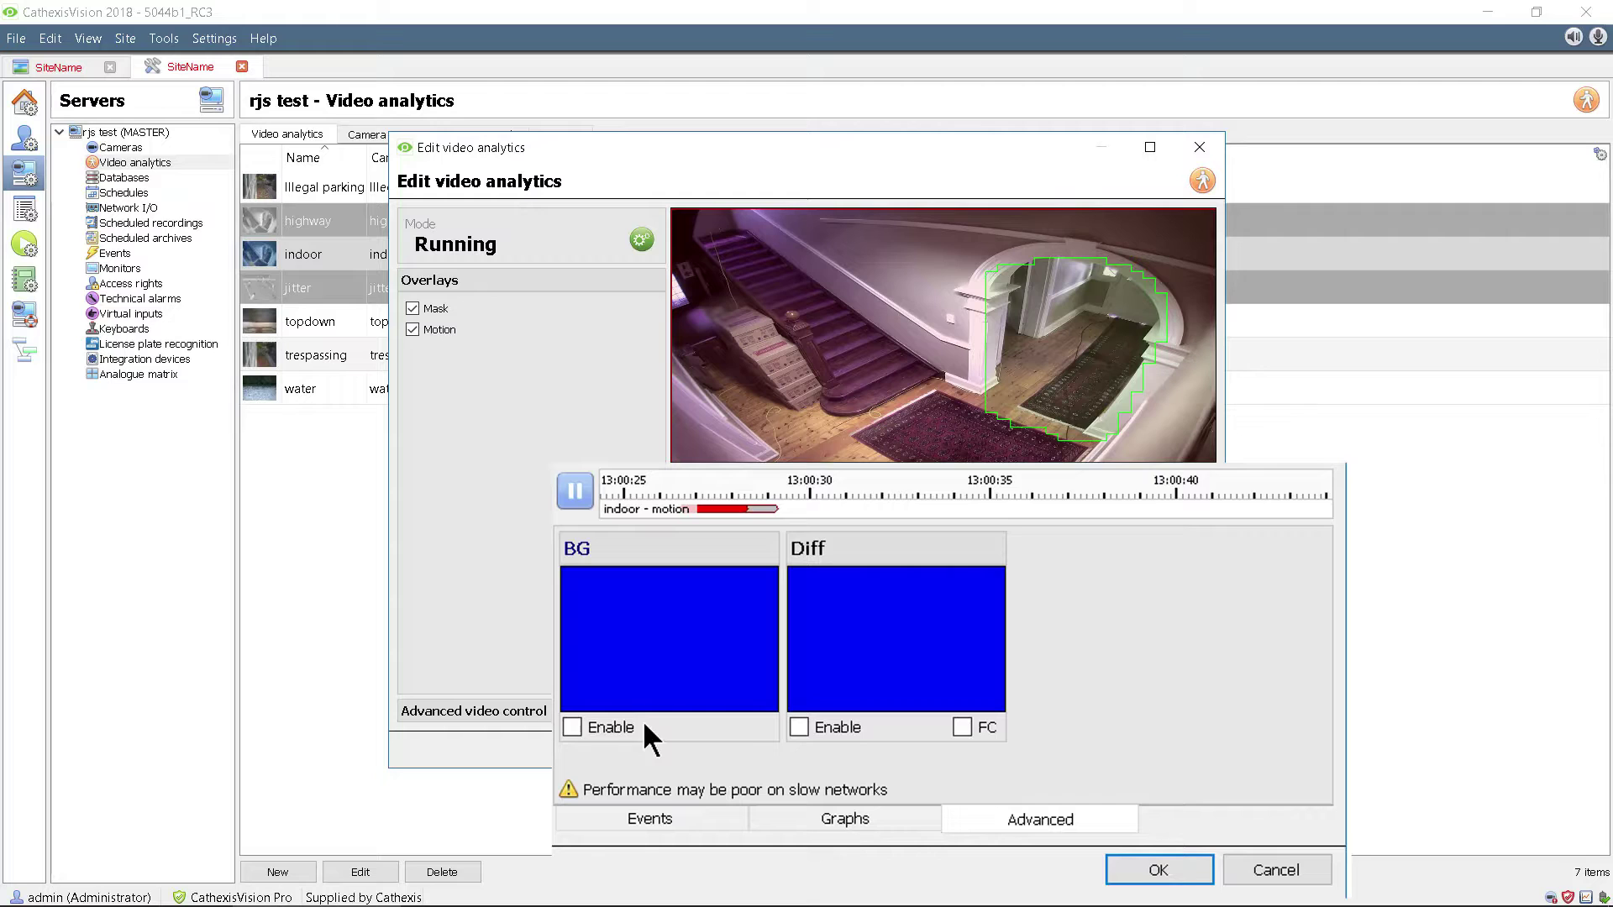
{"action": "left_click", "coordinate": [572, 728]}
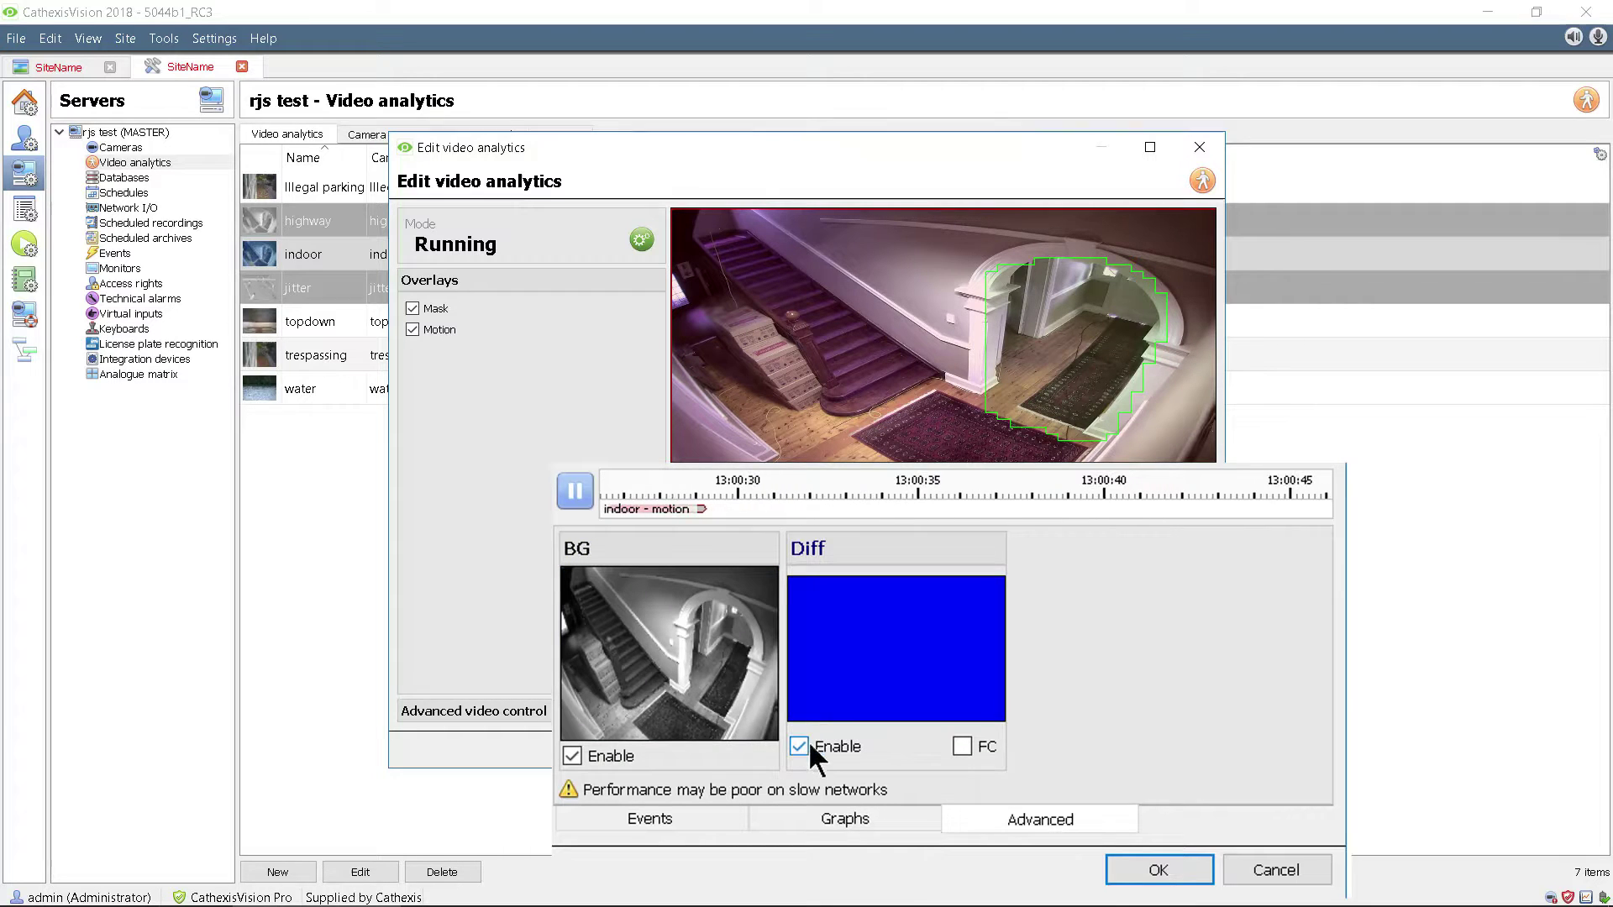
{"action": "left_click", "coordinate": [799, 755]}
{"action": "left_click", "coordinate": [962, 752]}
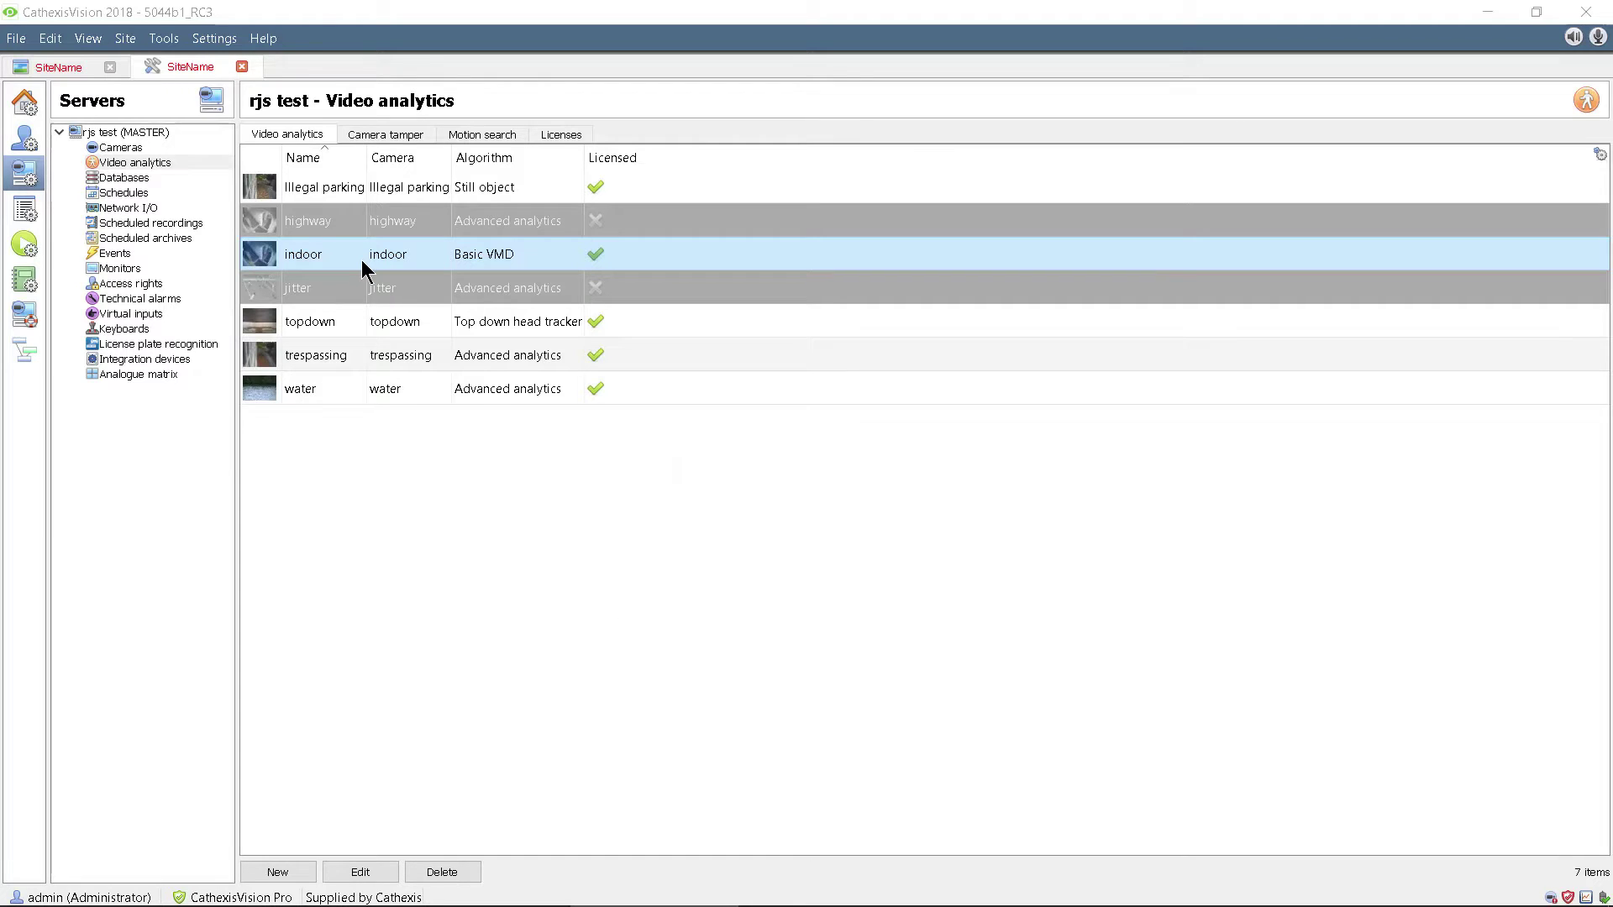
Step: Enable day/night settings in Automatic mode for the indoor analytics, accept them and return to the site's camera view
{"action": "double_click", "coordinate": [361, 260]}
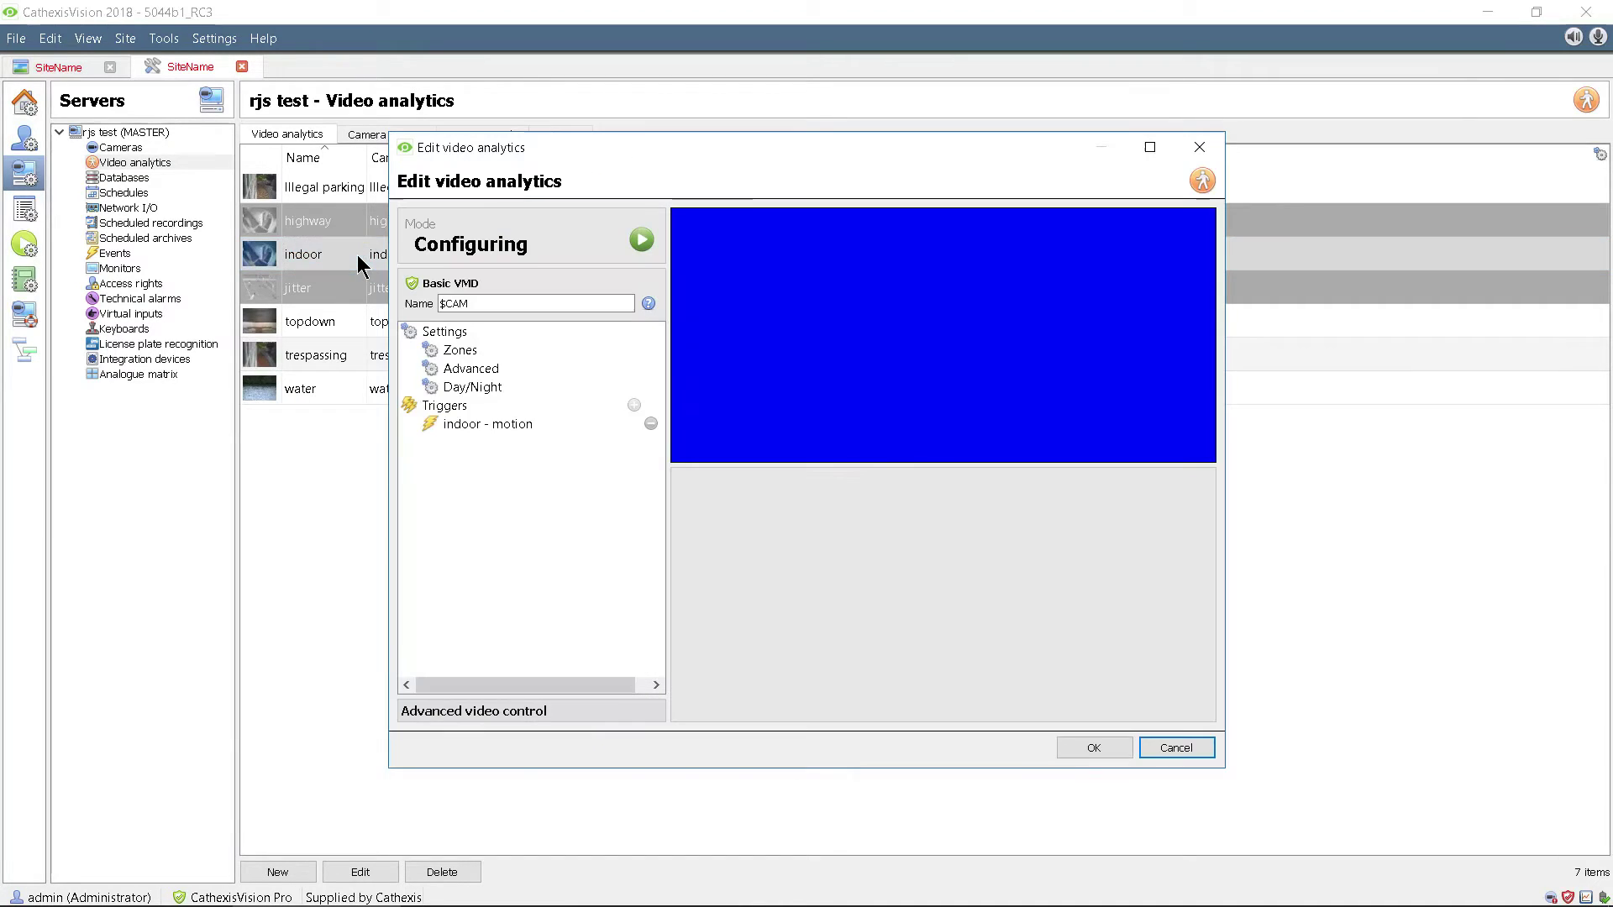
{"action": "left_click", "coordinate": [493, 392]}
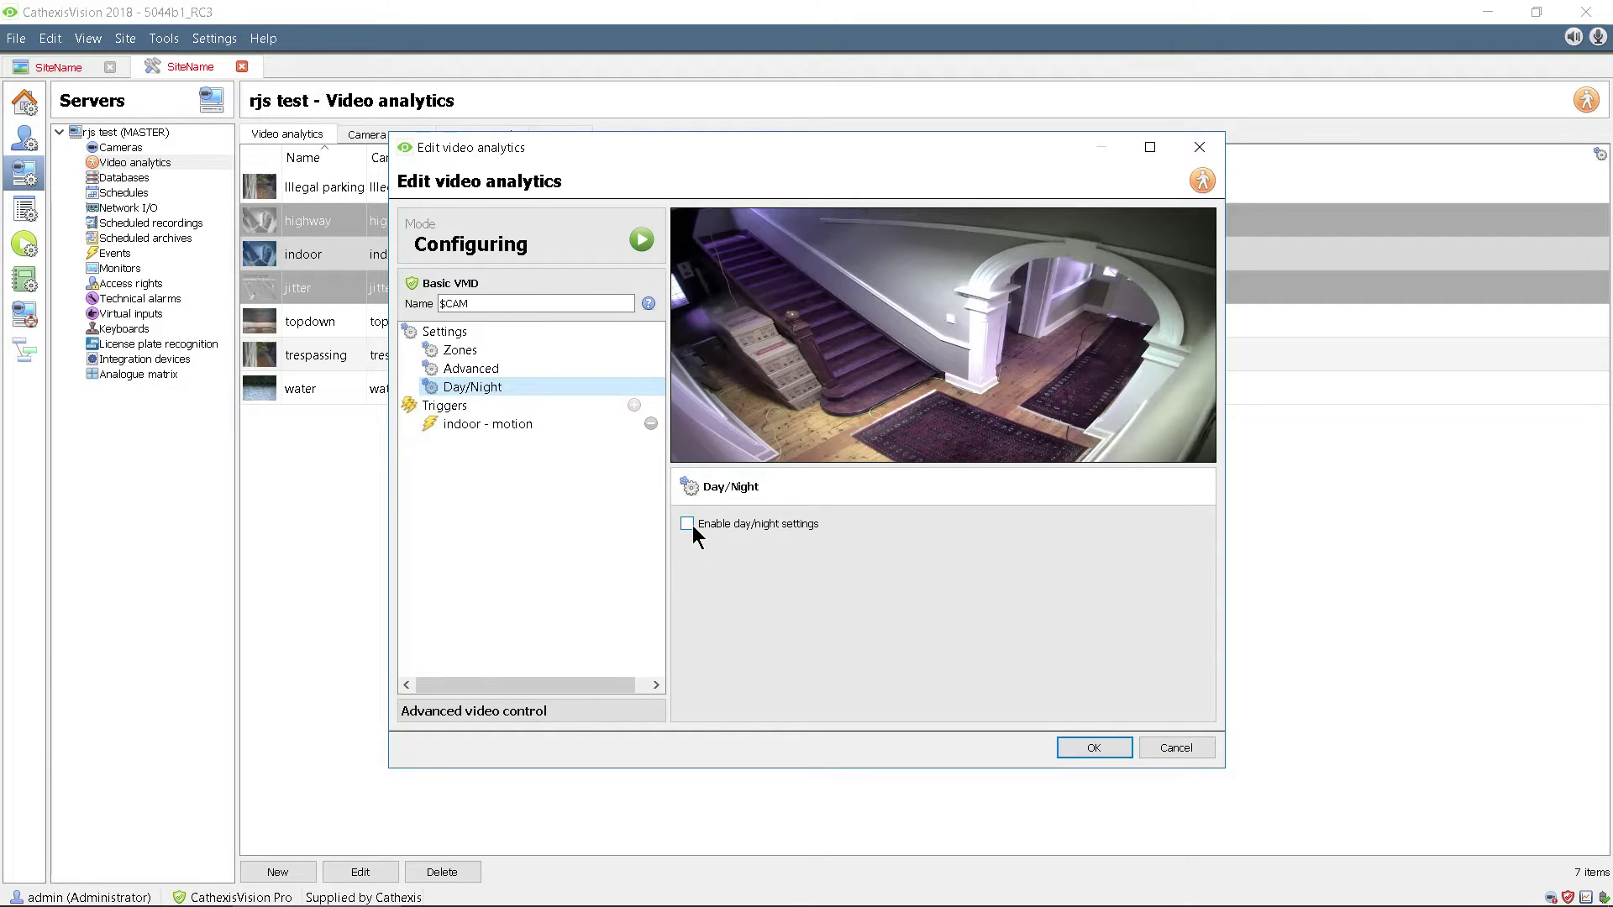
{"action": "left_click", "coordinate": [687, 525]}
{"action": "left_click", "coordinate": [749, 548]}
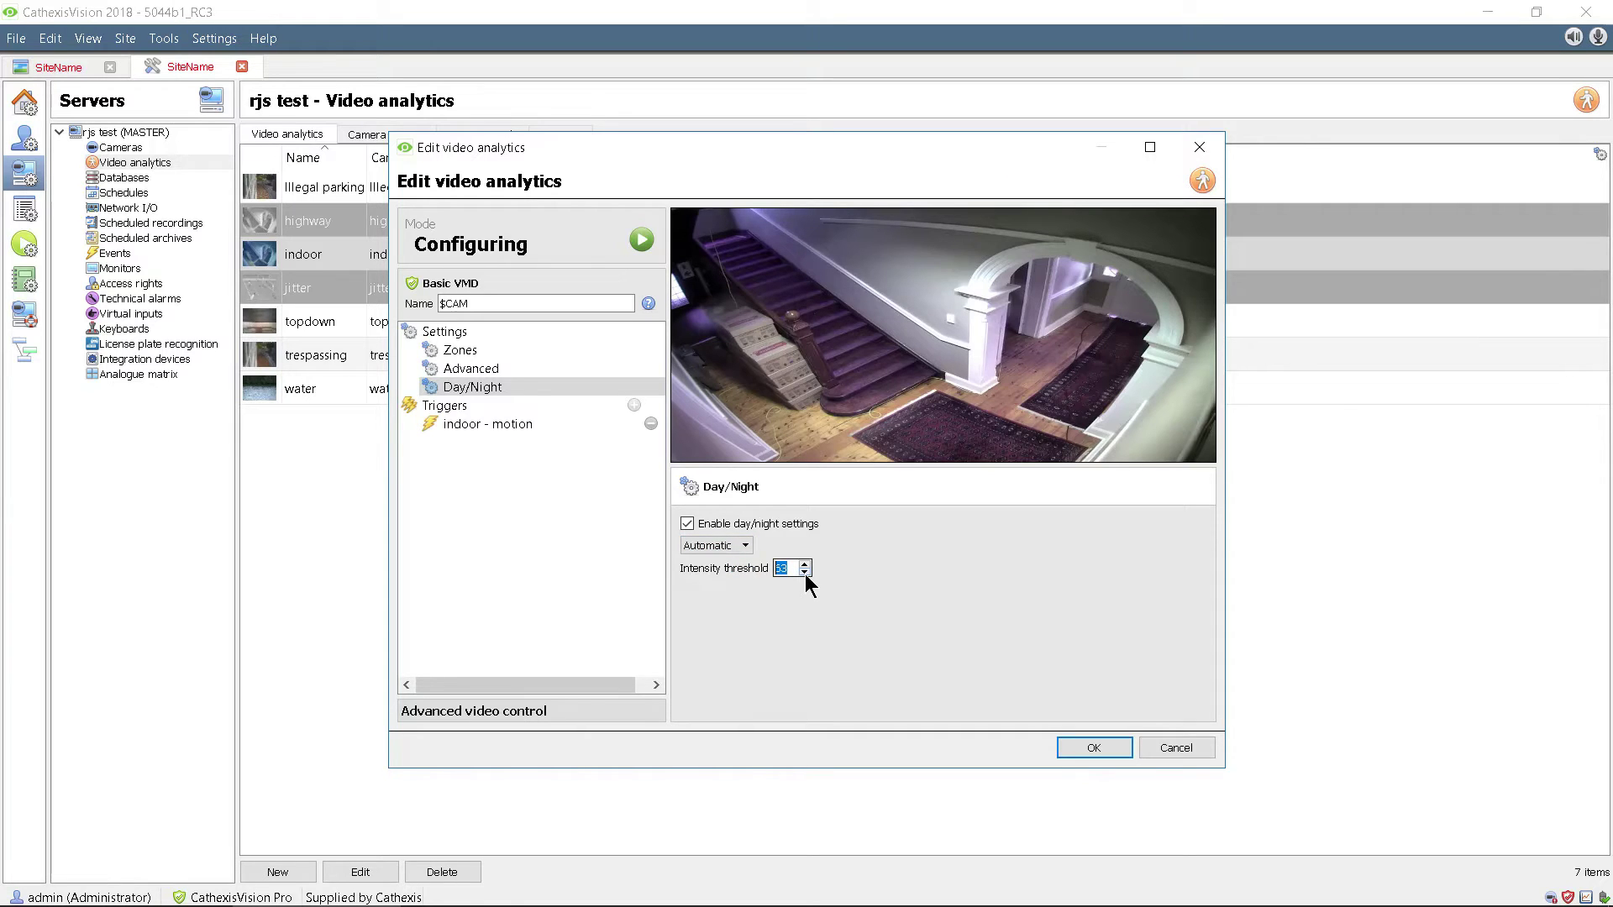
{"action": "key", "text": "Return"}
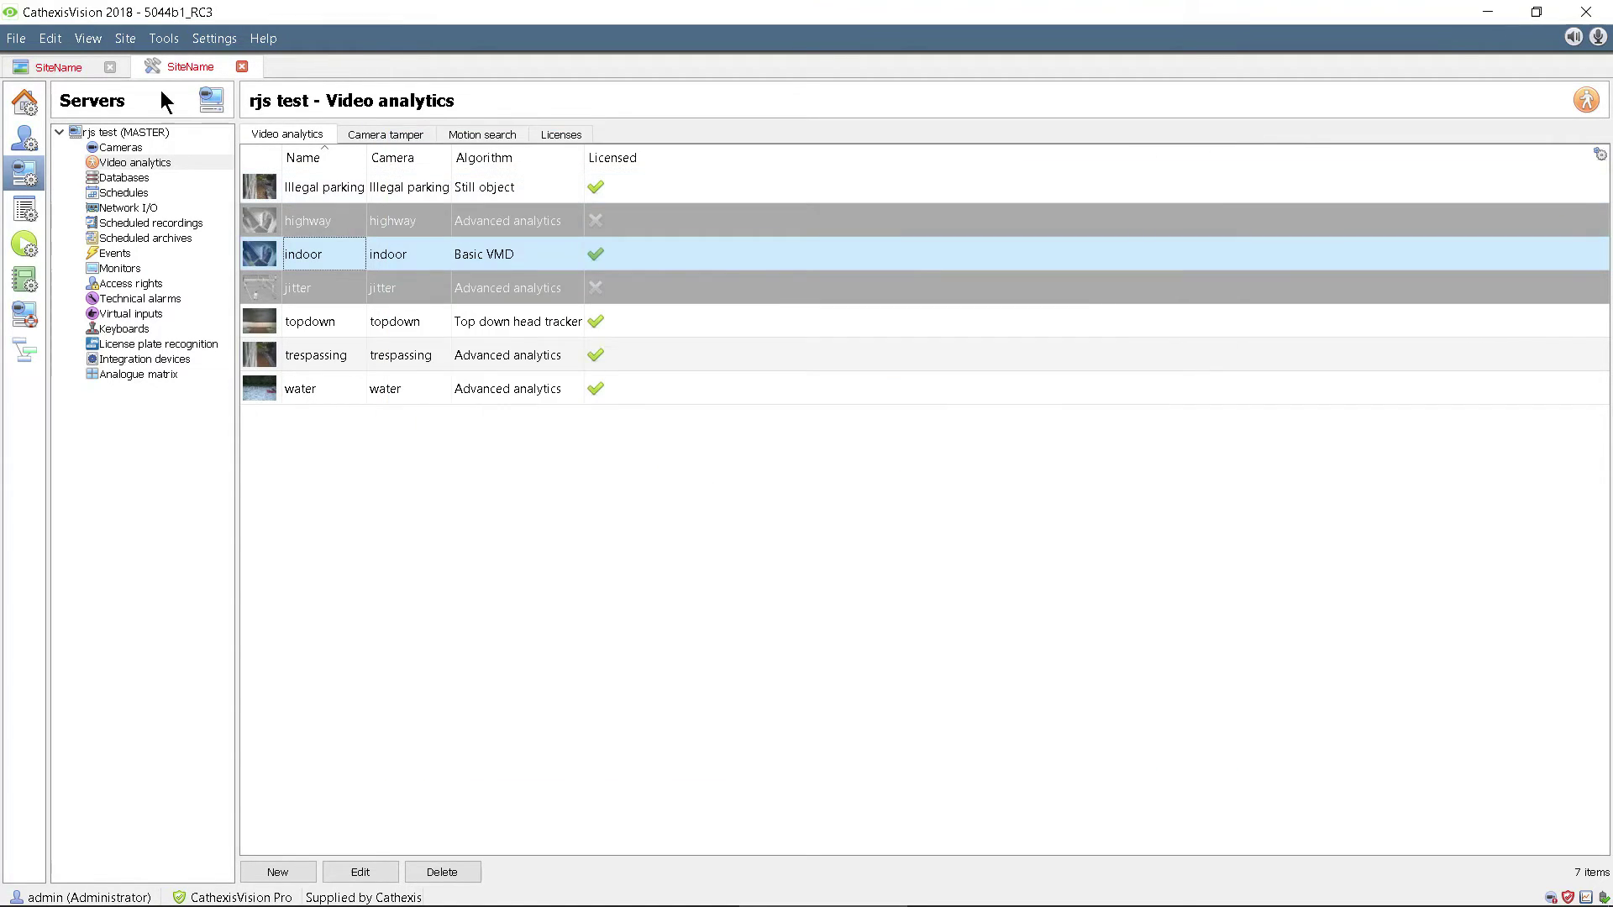
{"action": "left_click", "coordinate": [34, 66]}
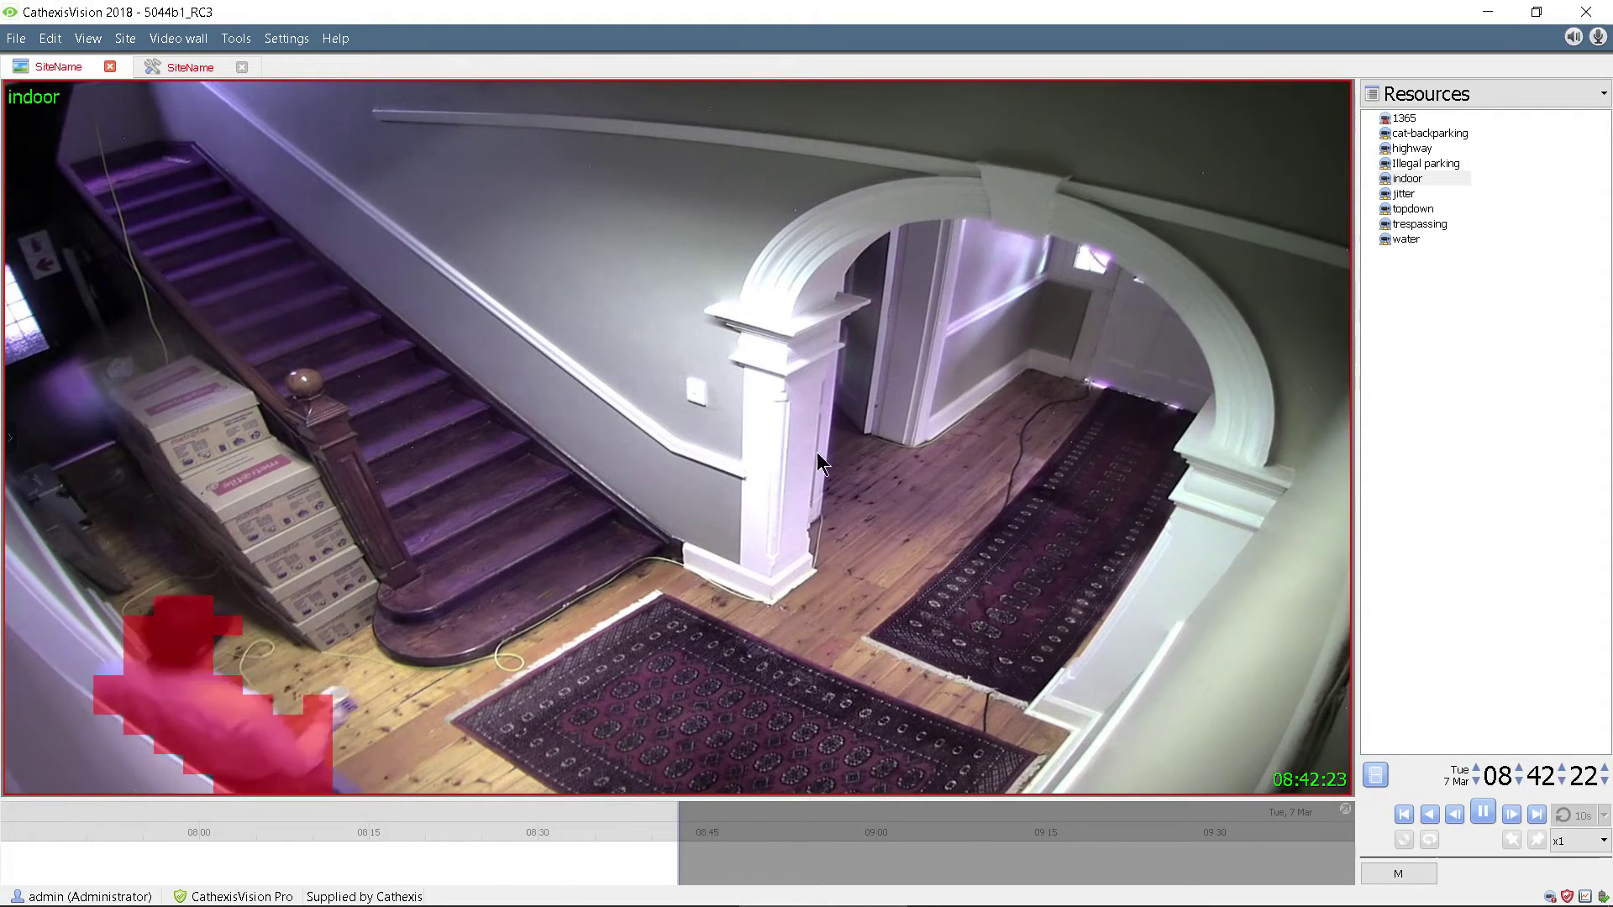